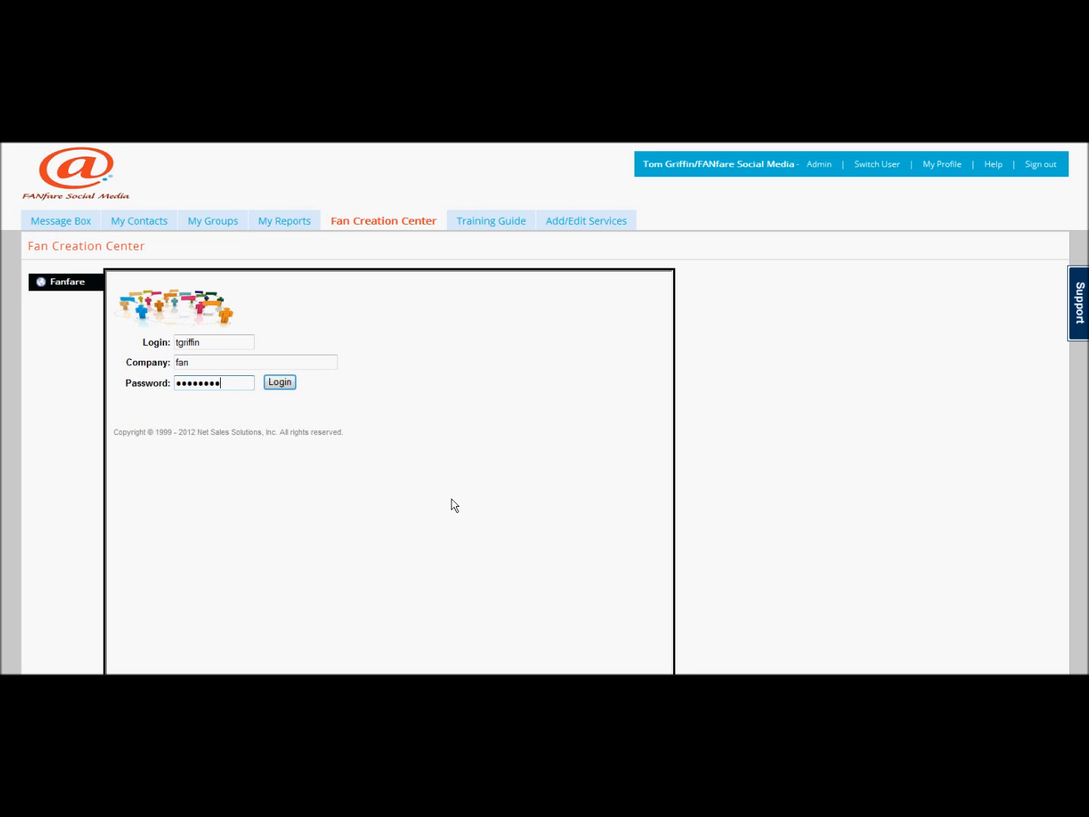
Log in to the Fan Creation Center and open the Campaign List from the administration section
left_click(392, 244)
left_click(280, 382)
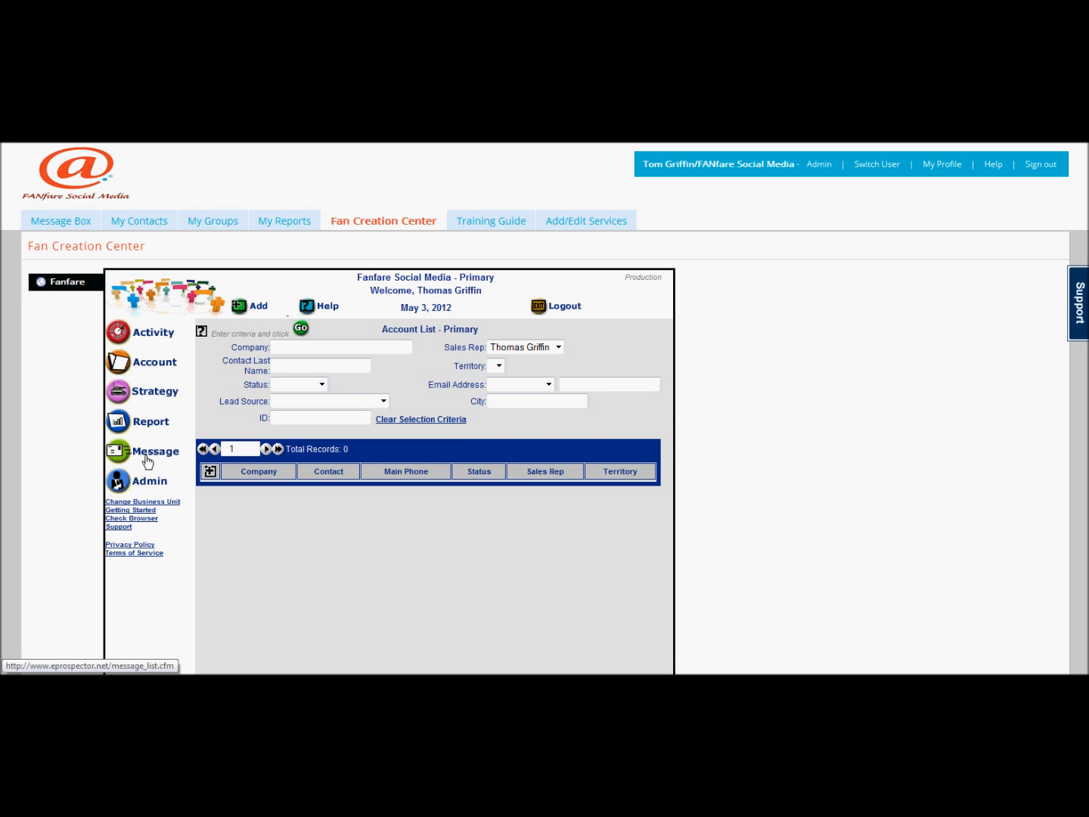
left_click(167, 490)
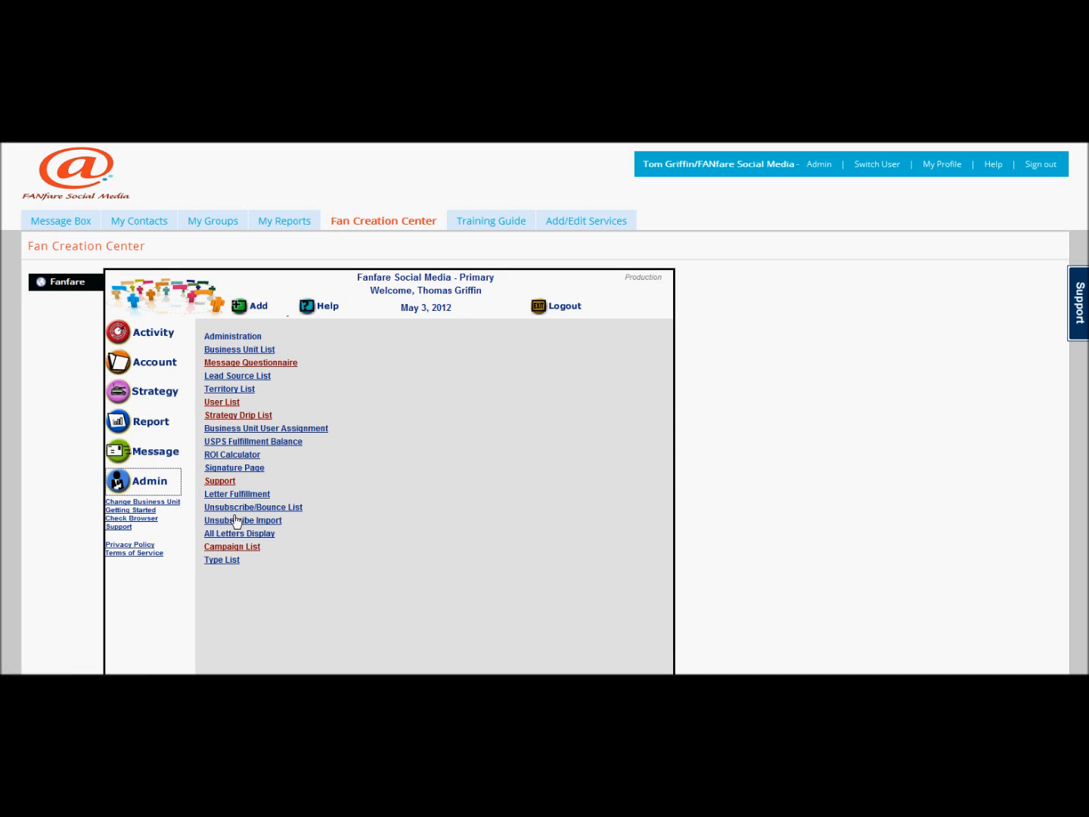
left_click(236, 548)
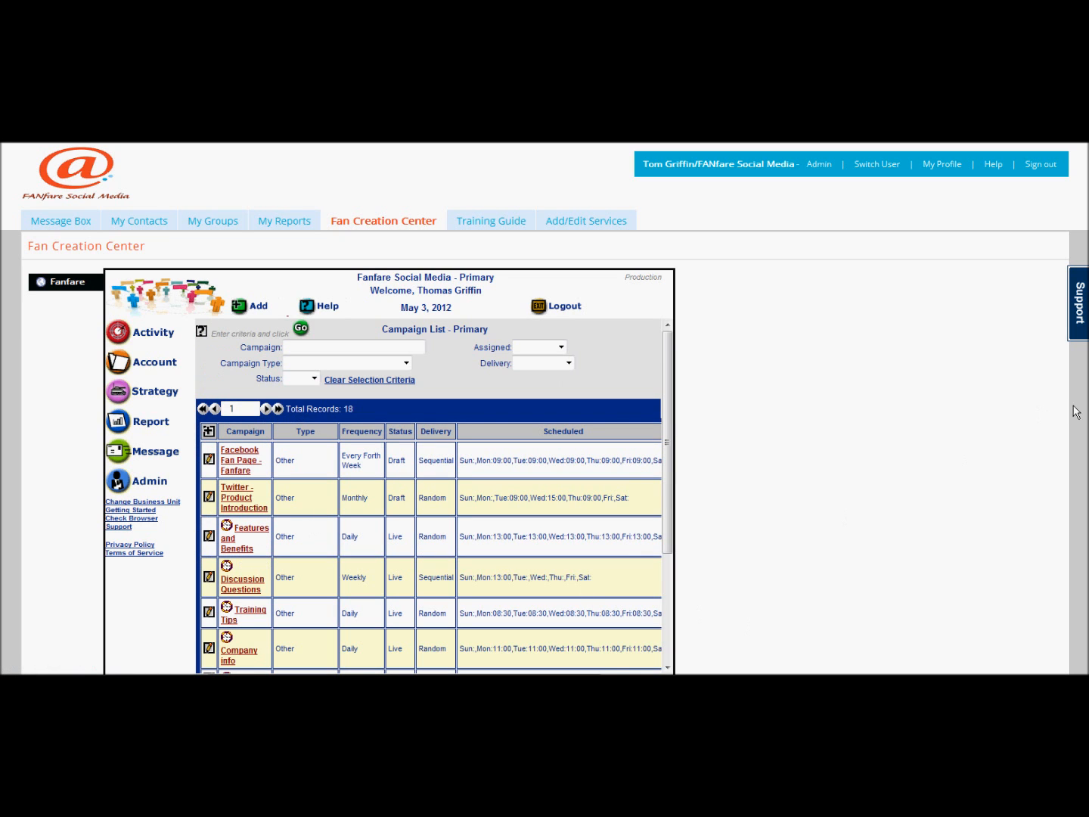
left_click_drag(1088, 413, 1088, 429)
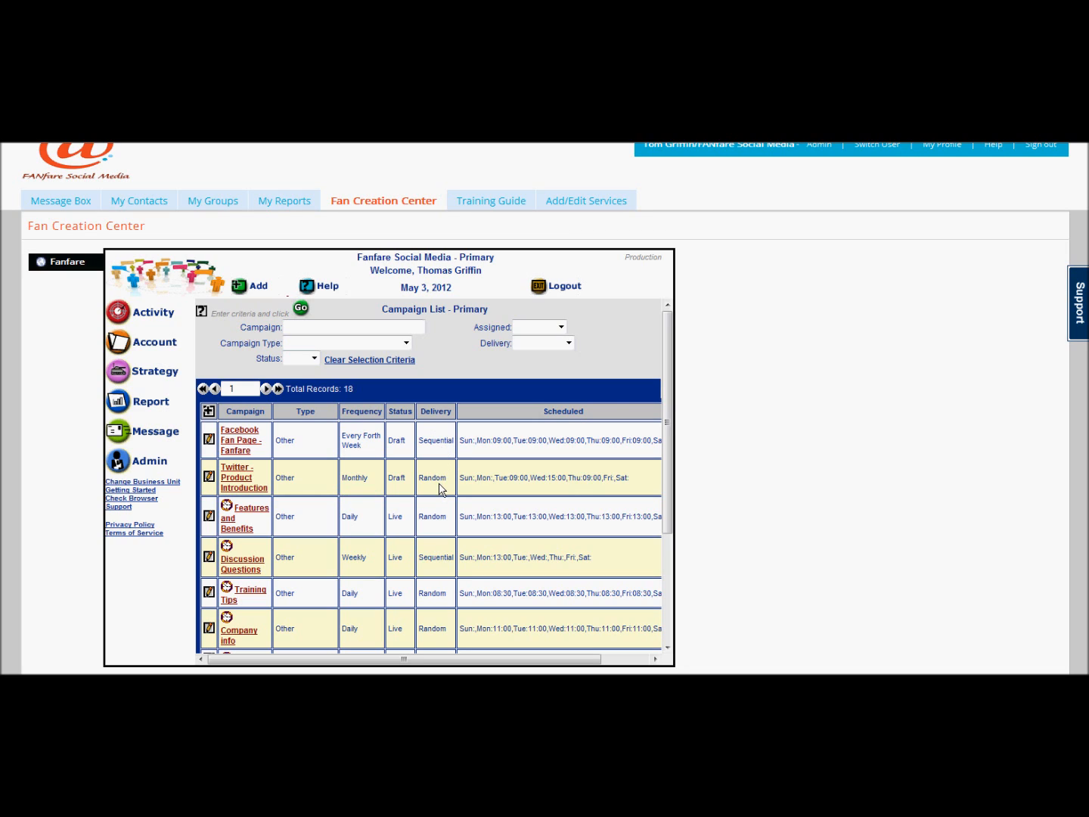
Open a new campaign form and examine its title field and the available campaign types
left_click(400, 488)
left_click(209, 413)
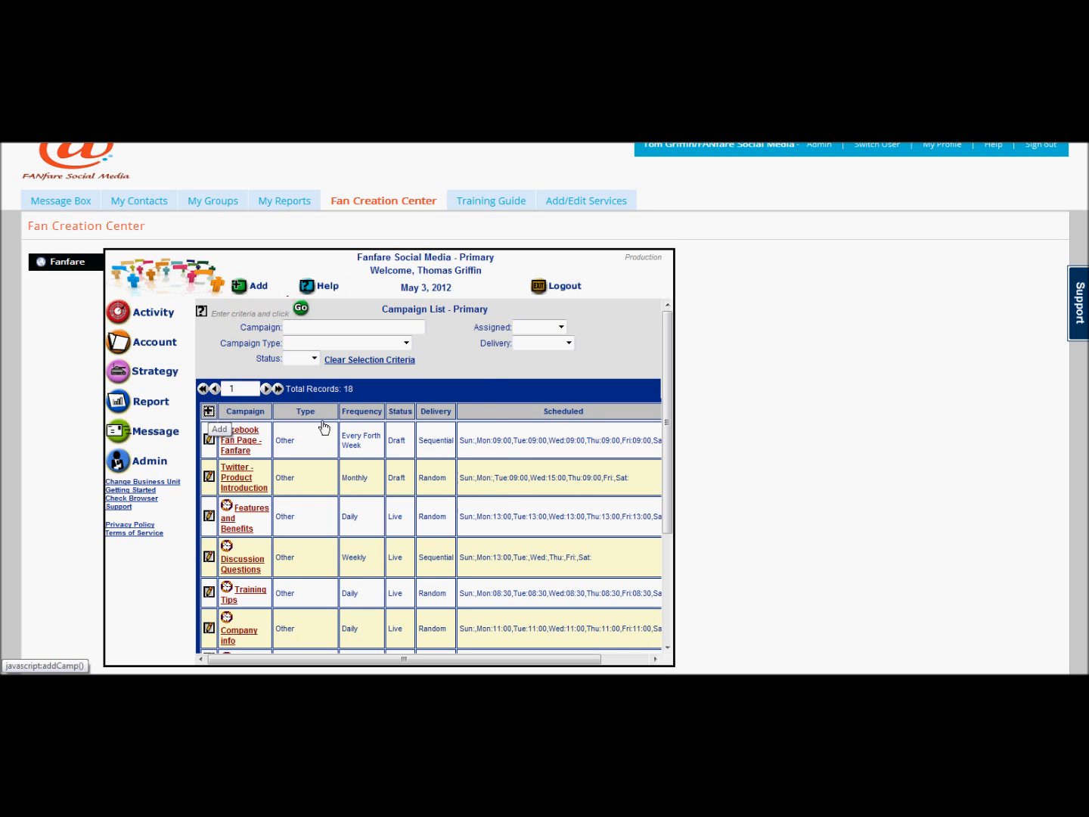
left_click(190, 228)
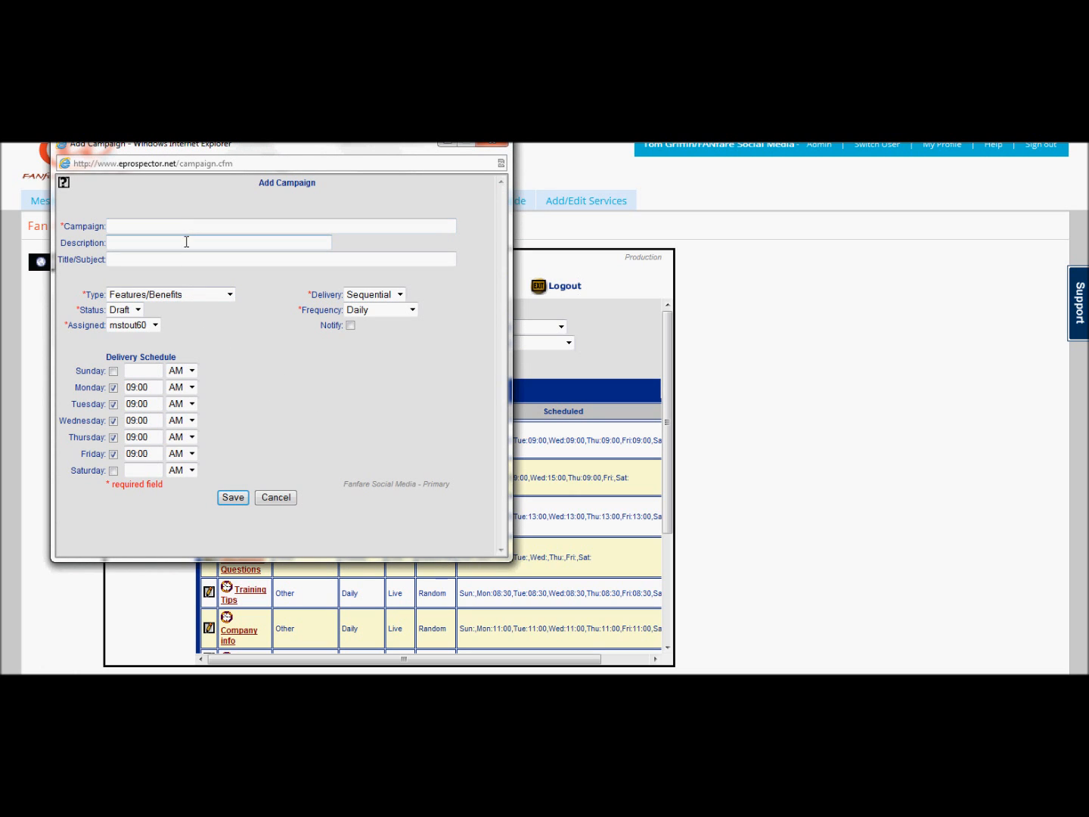
left_click(239, 259)
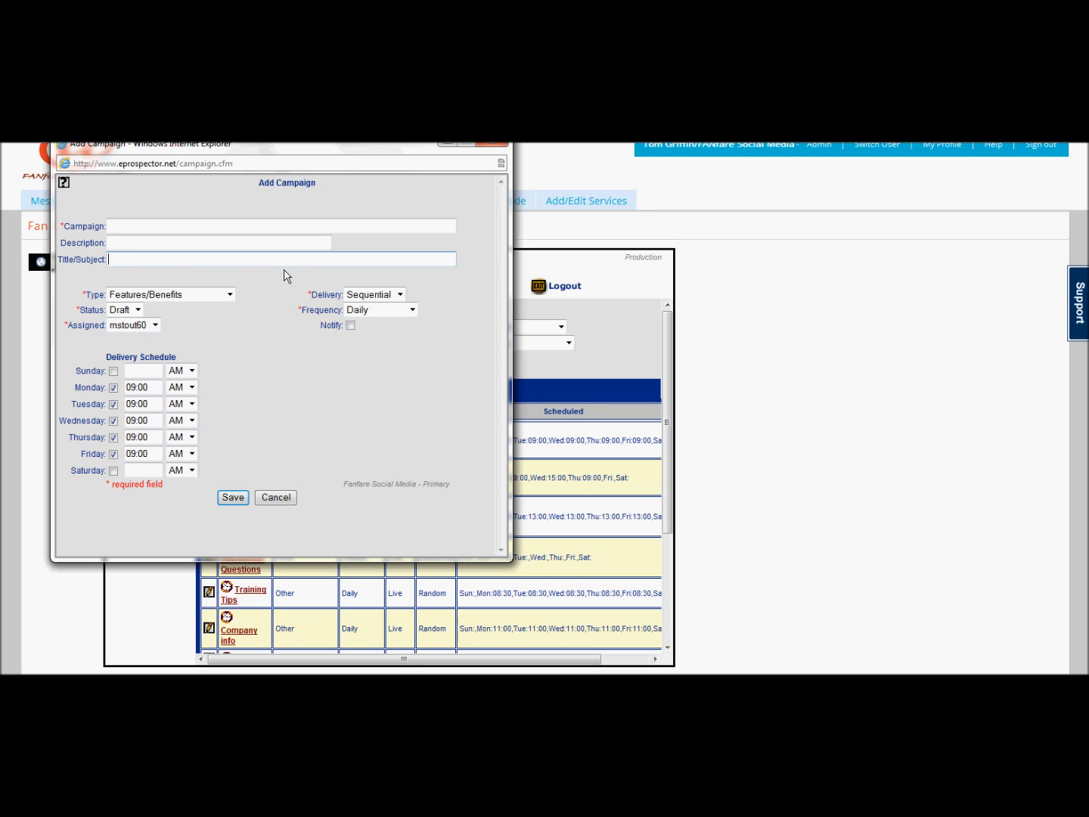
left_click(230, 295)
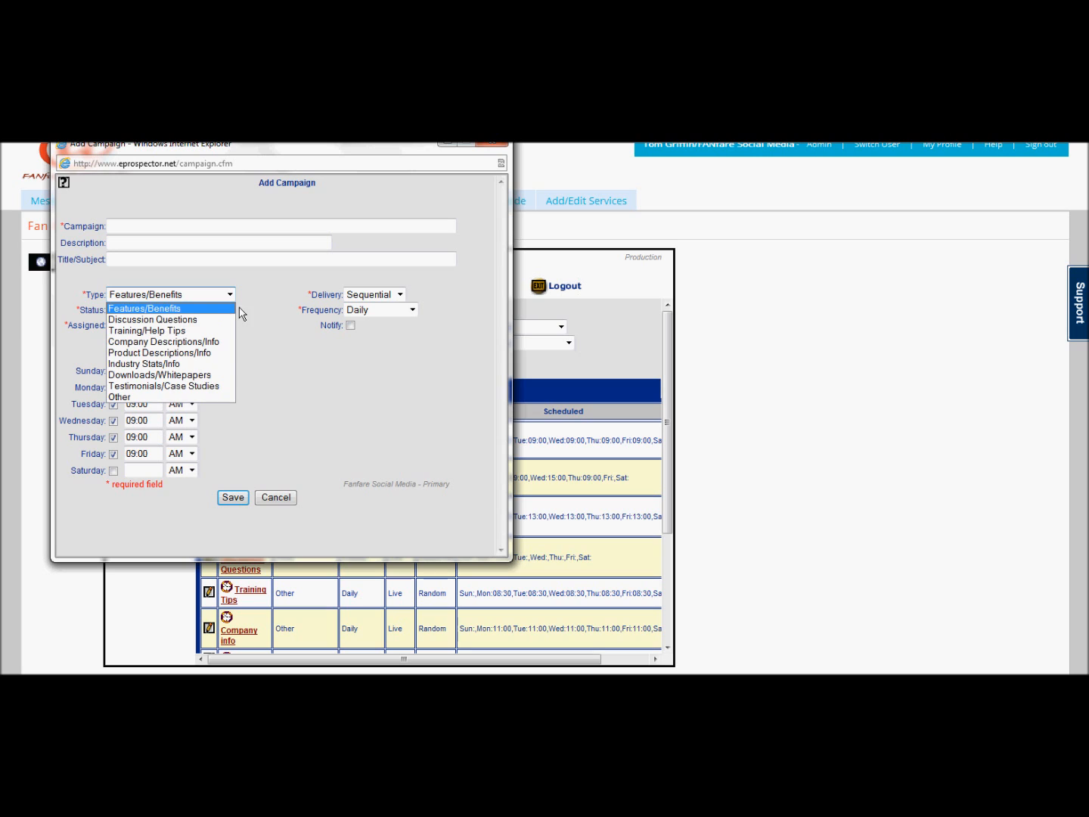
left_click(242, 310)
left_click(229, 297)
left_click(254, 314)
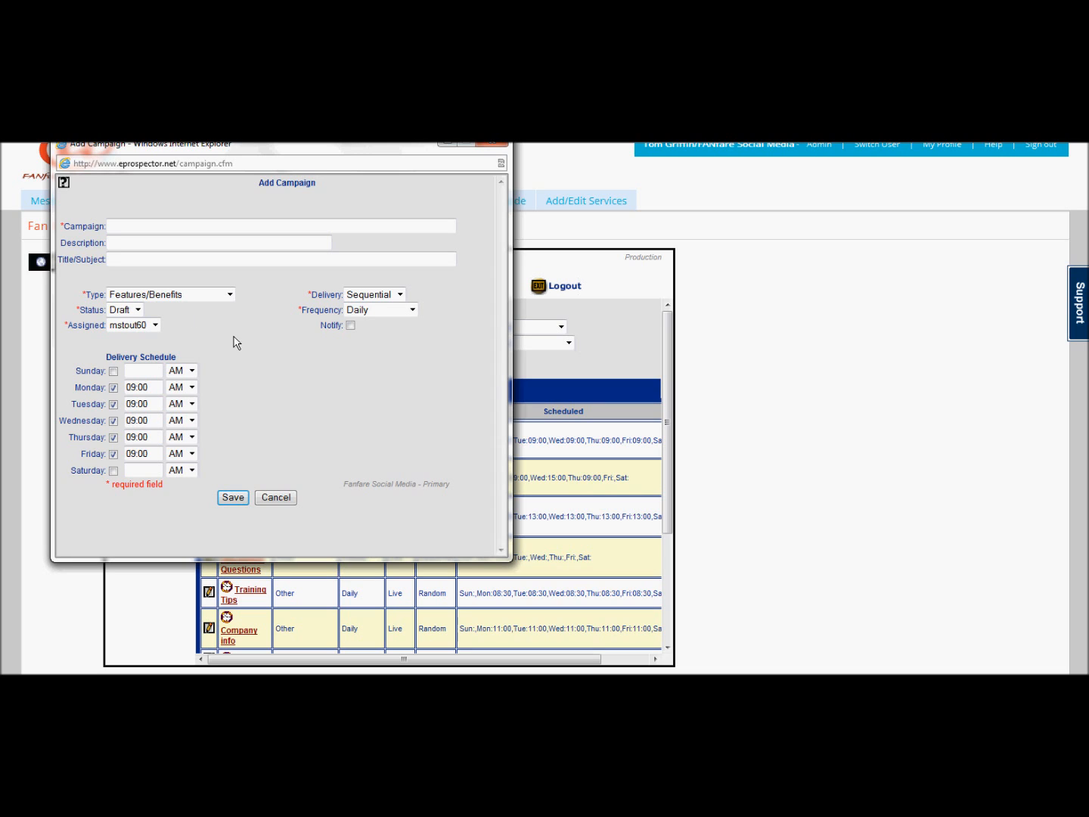
Examine the delivery and frequency options of the new campaign form, and cancel the form
left_click(398, 295)
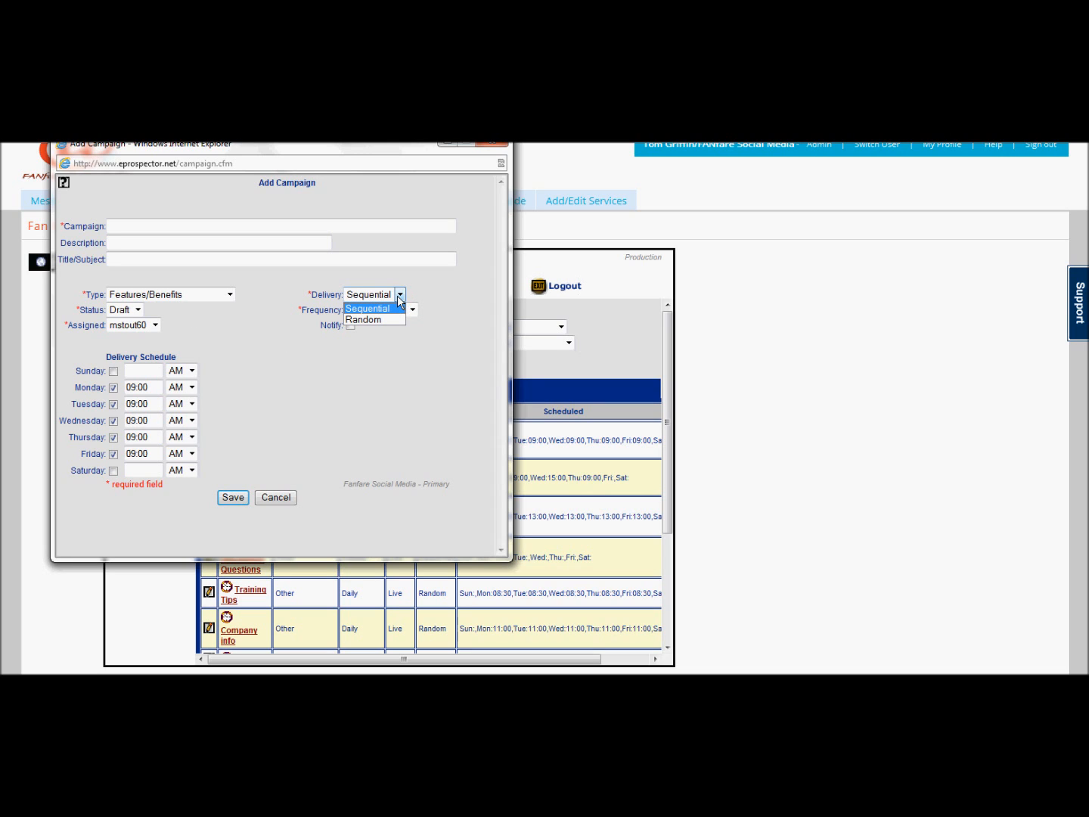
left_click(401, 307)
left_click(413, 311)
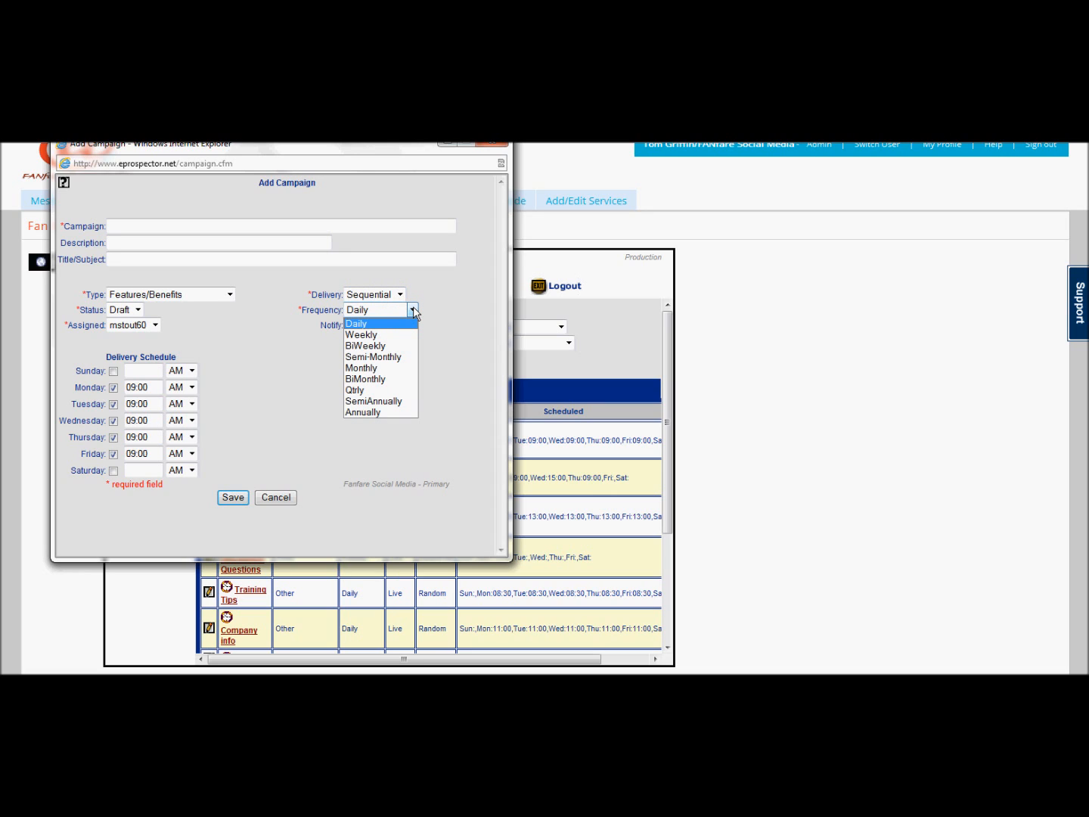
left_click(432, 314)
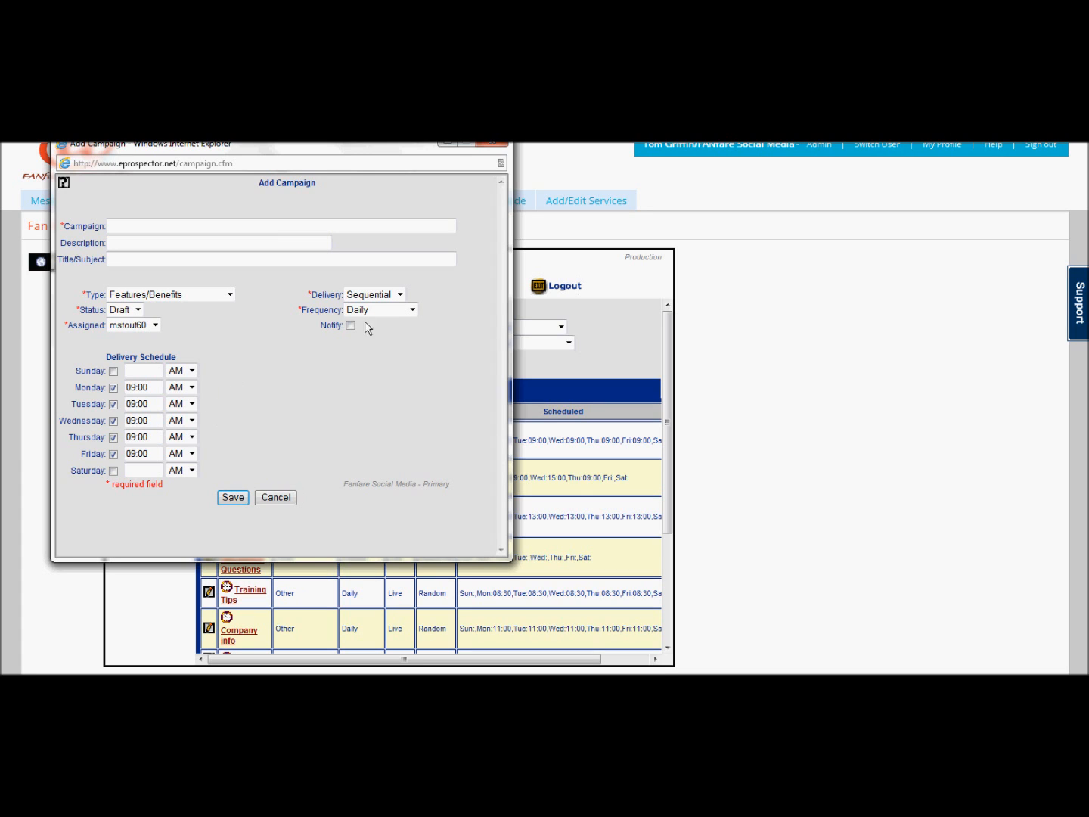
left_click(399, 294)
left_click(393, 319)
left_click(276, 497)
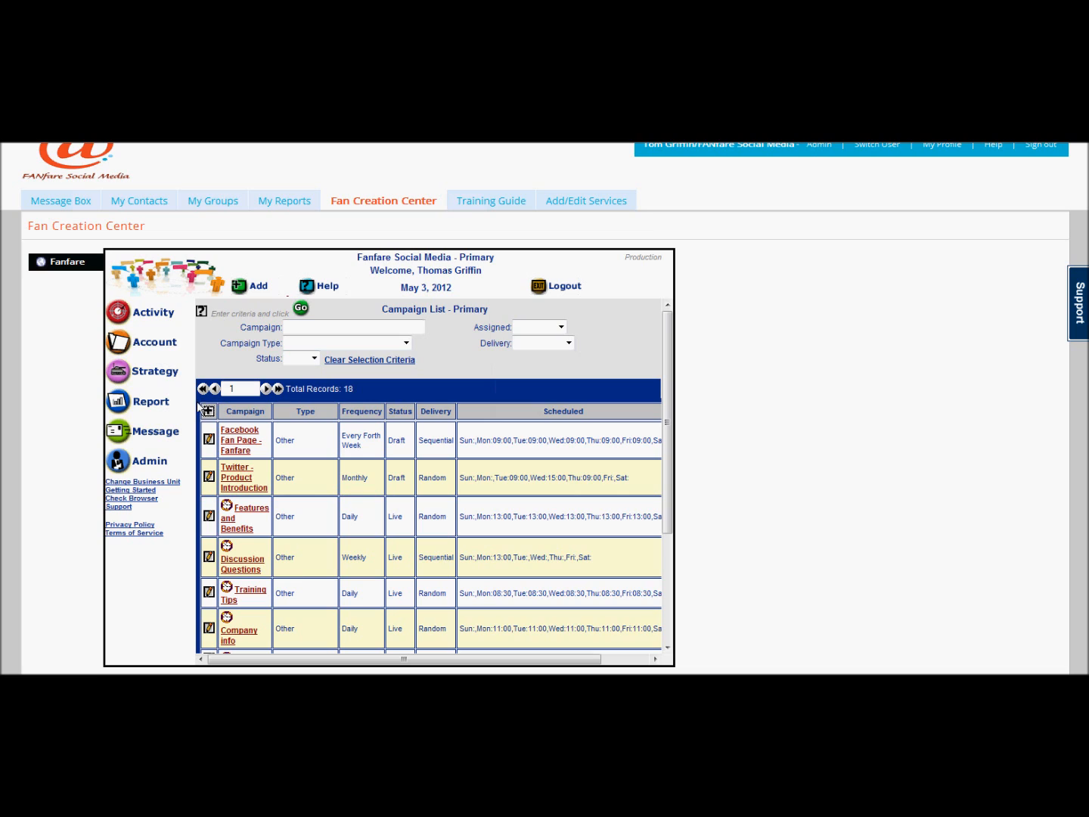
Open the Features and Benefits campaign and review its assigned and unassigned services
left_click(212, 442)
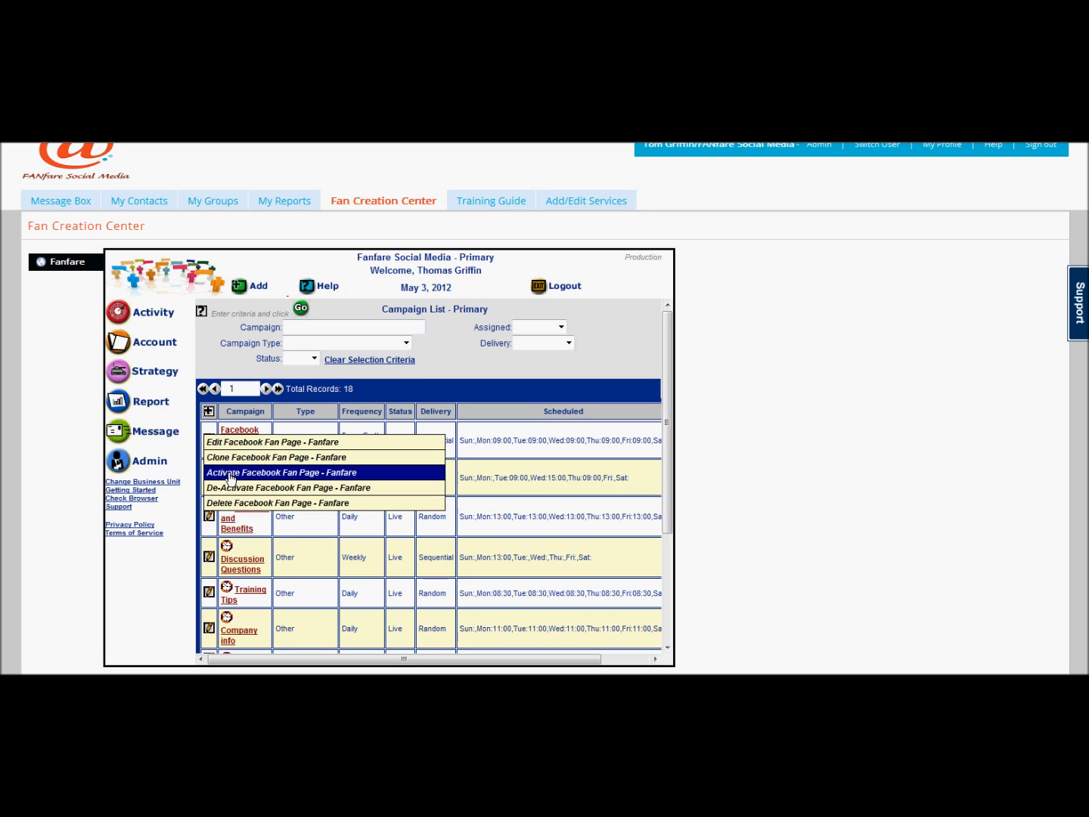
left_click(173, 558)
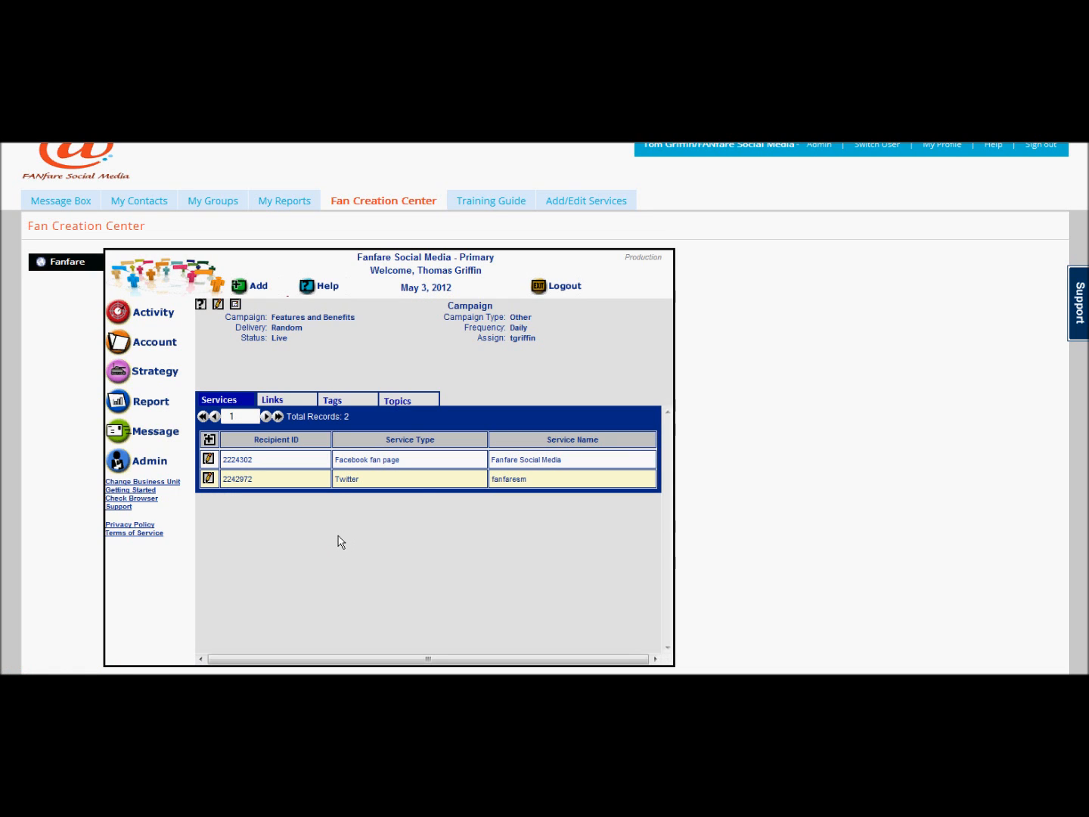
left_click(240, 433)
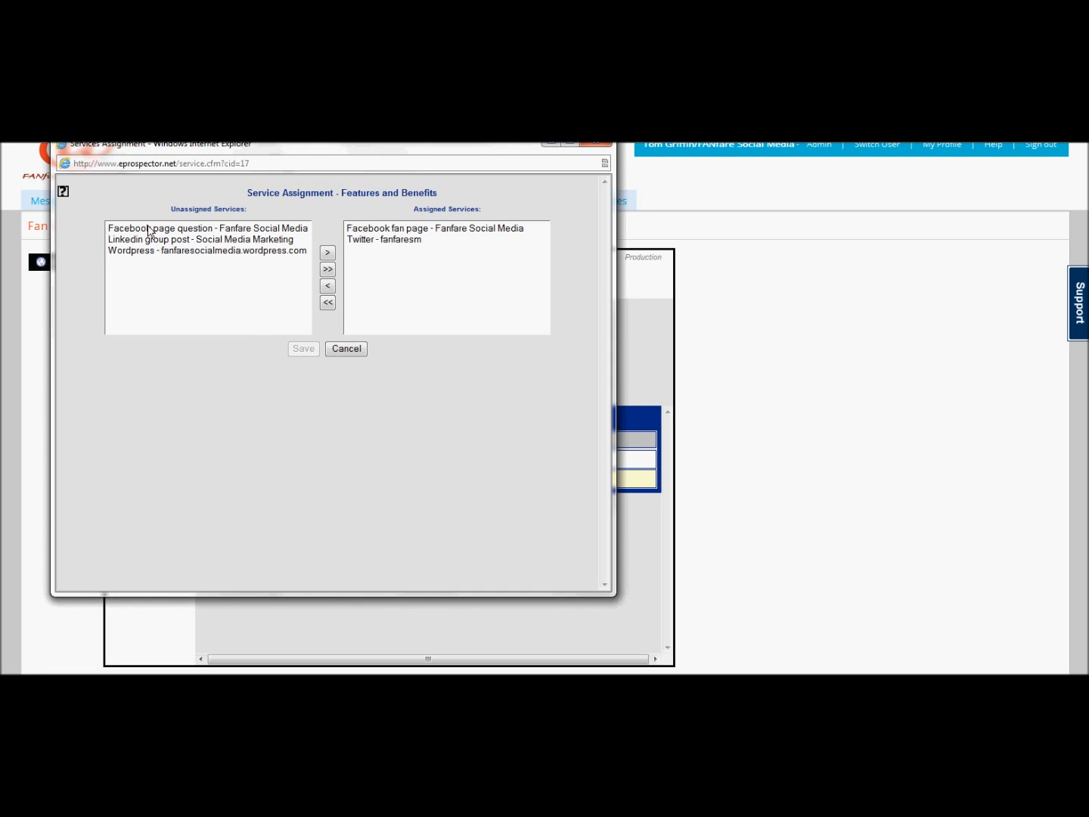
left_click(167, 272)
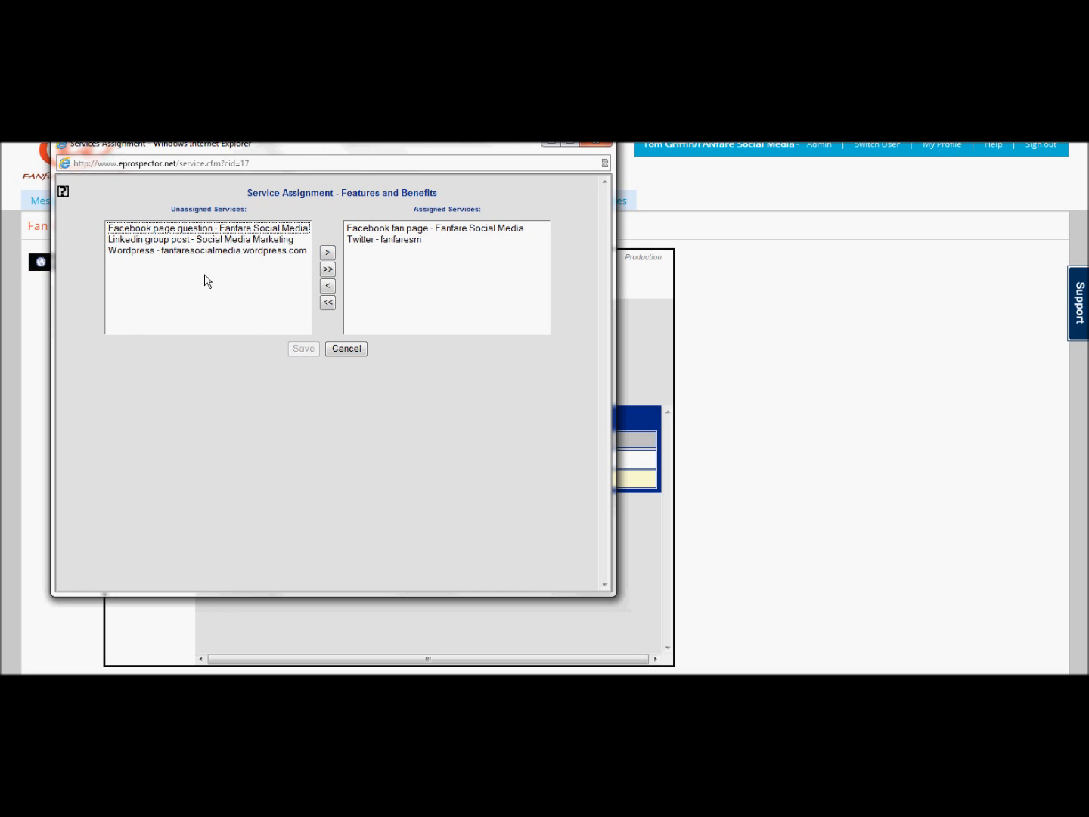
left_click(346, 348)
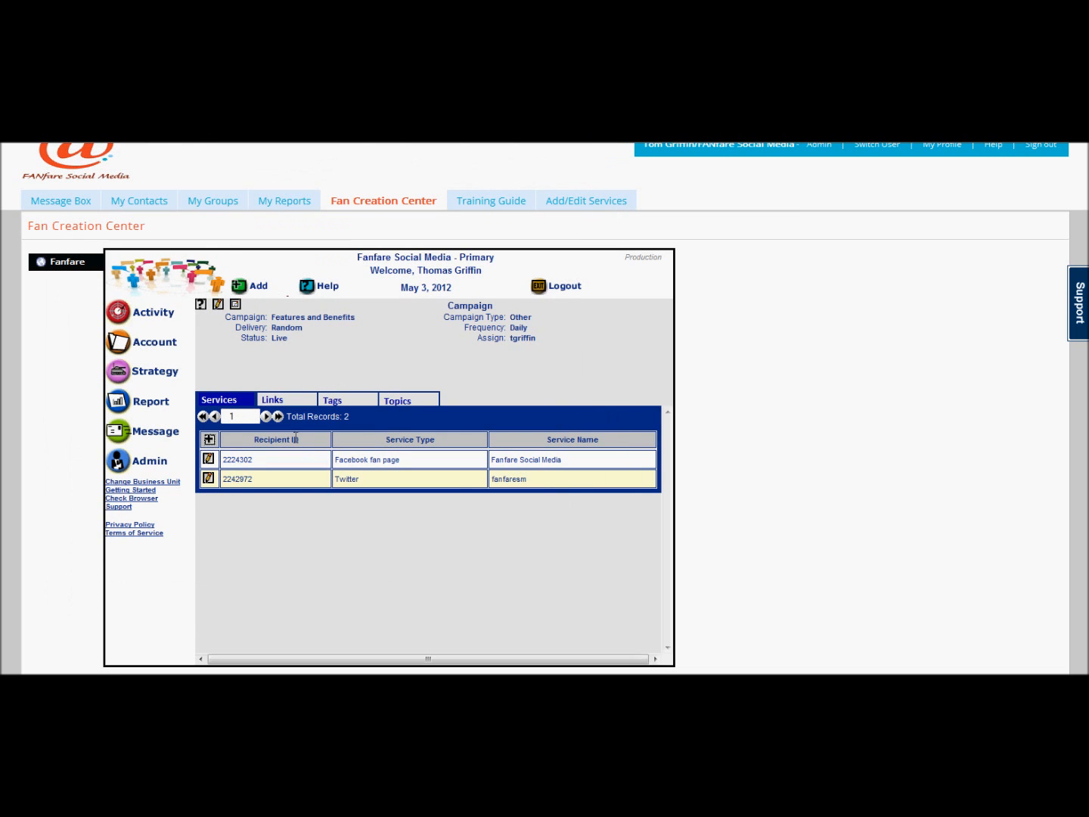
Review the links, tags and topics of the Features and Benefits campaign
left_click(280, 401)
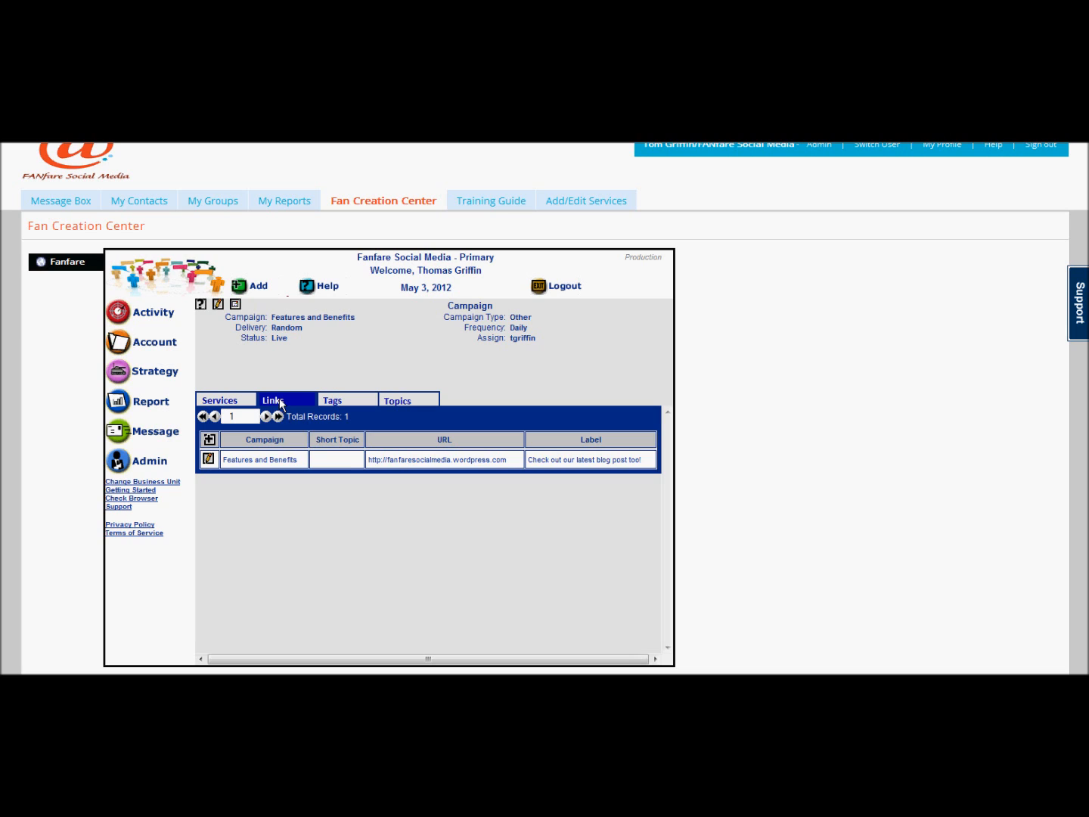
left_click(348, 400)
left_click(412, 403)
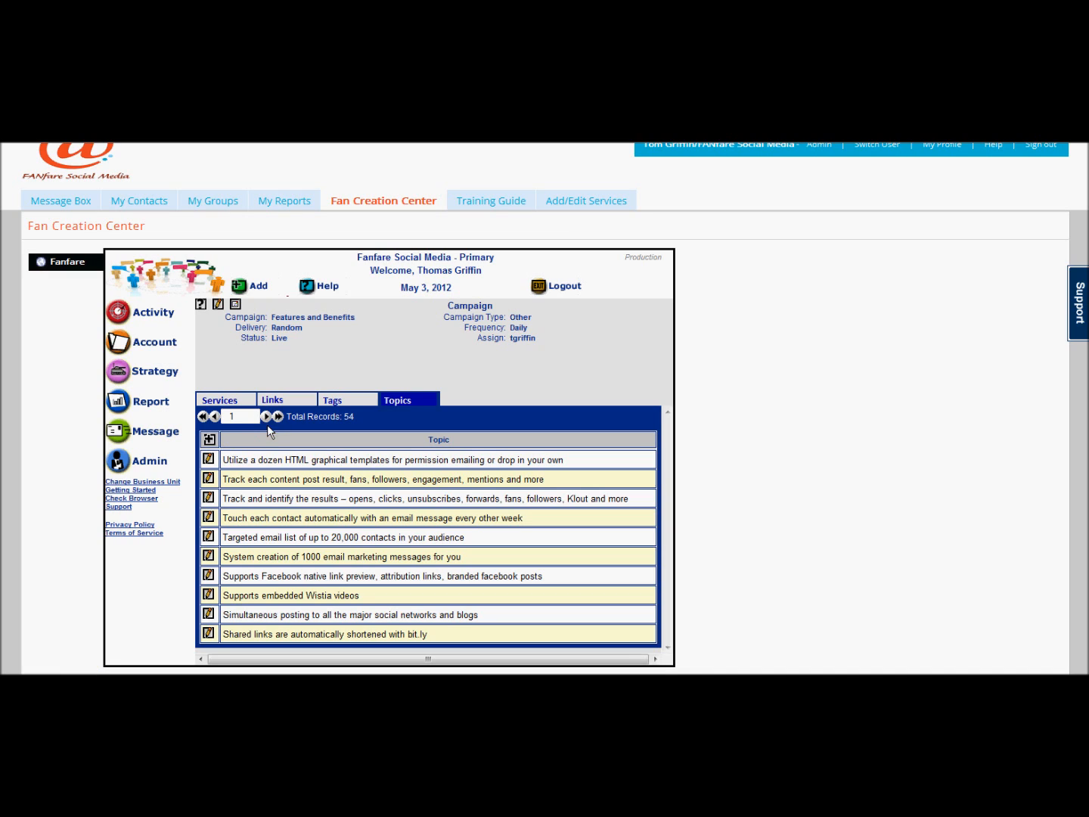
Try to replace the first topic's text with "FANfare introduces revolutionary Auto Campaign feature for content posts and reposts. Watch demo."
left_click(209, 478)
left_click(208, 459)
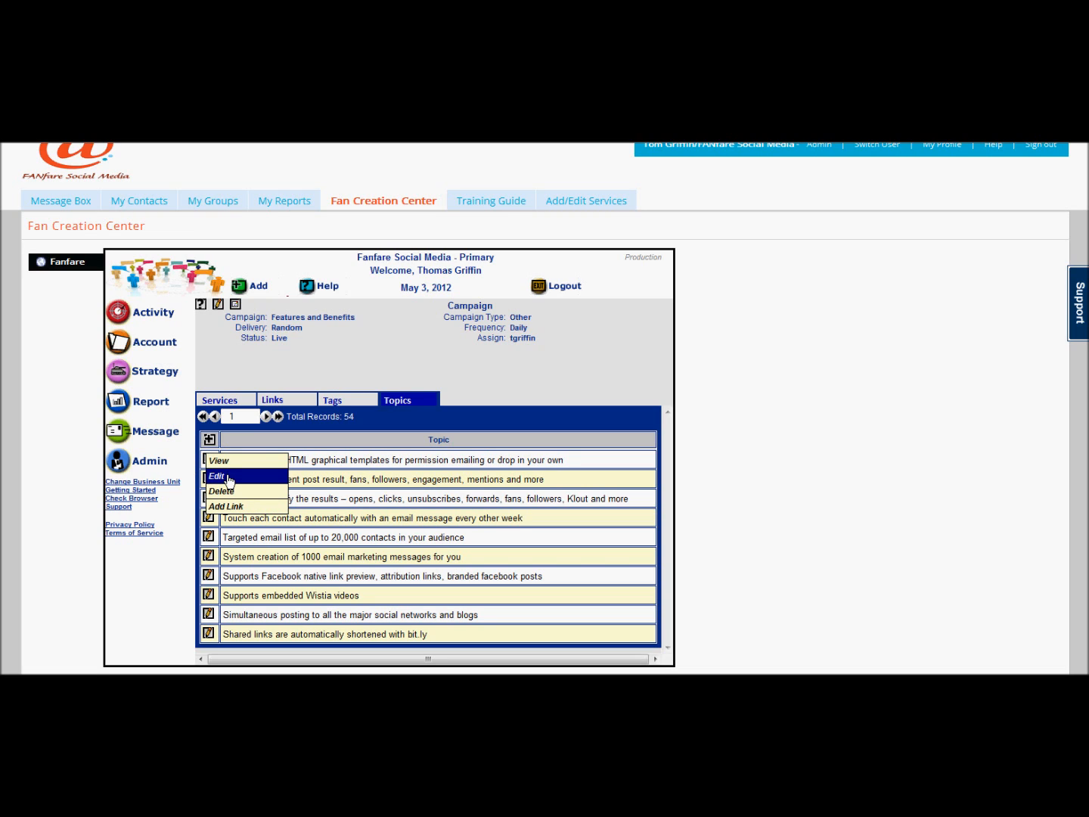
left_click(228, 479)
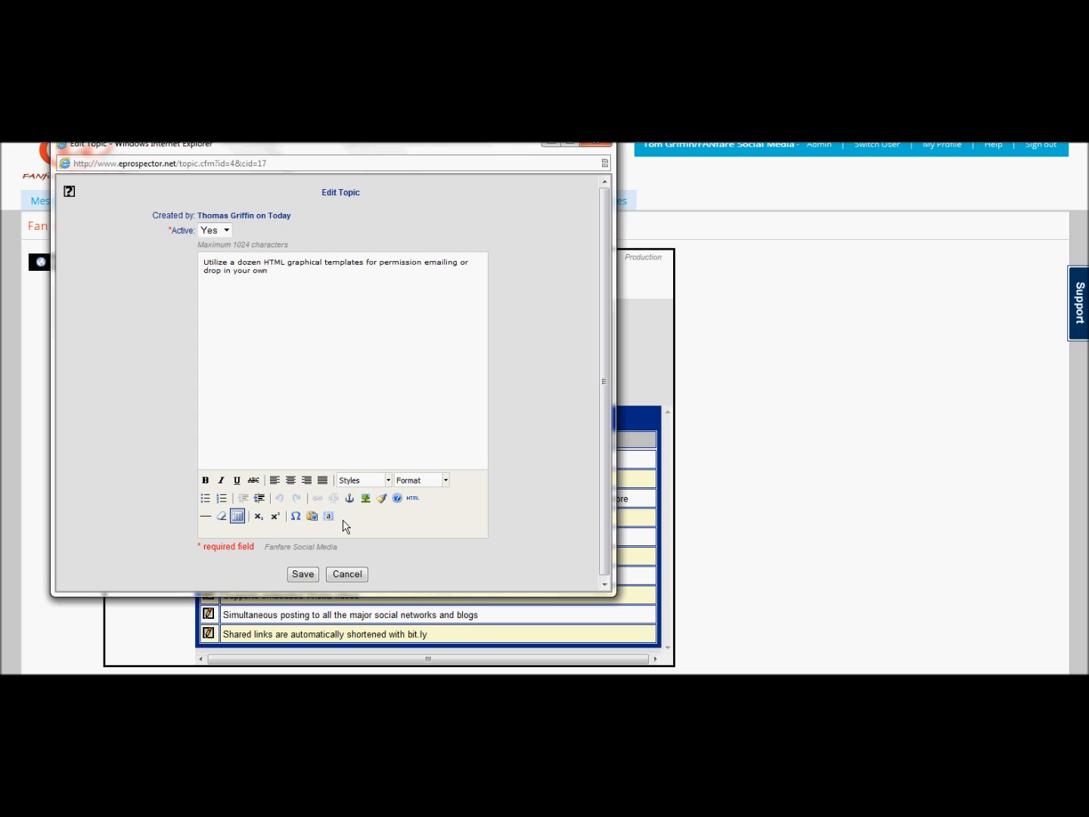
left_click(329, 517)
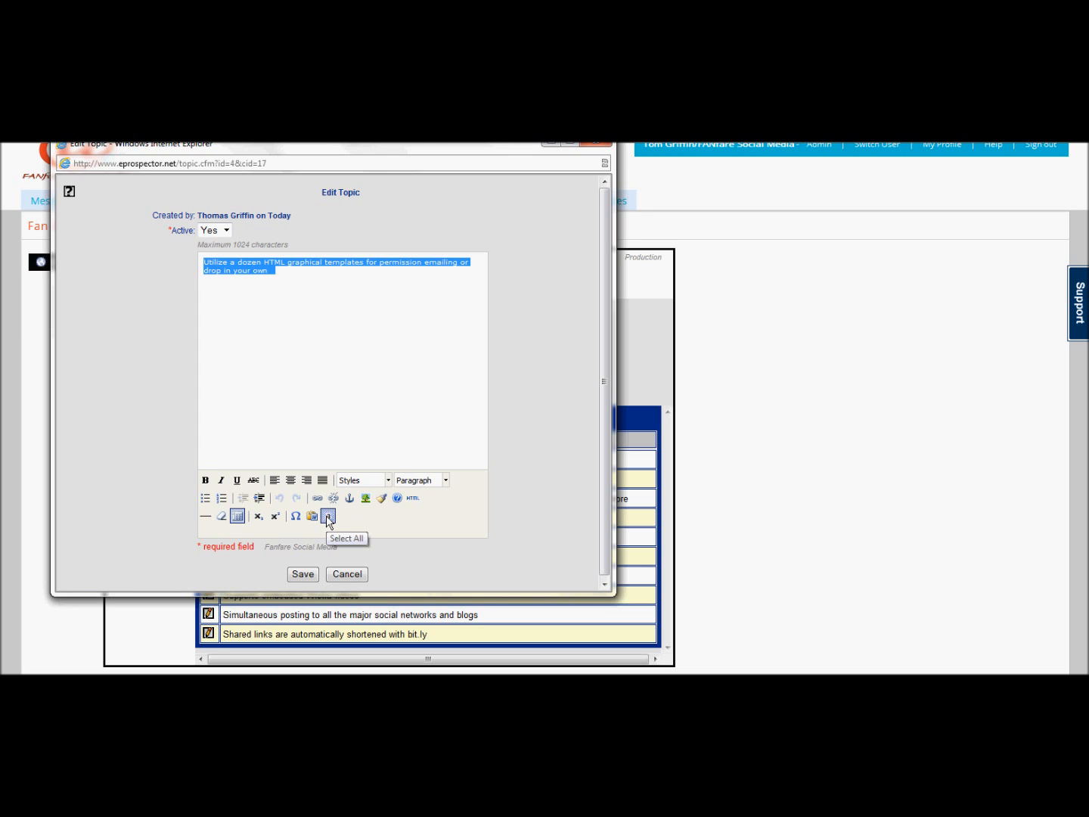
key("Delete")
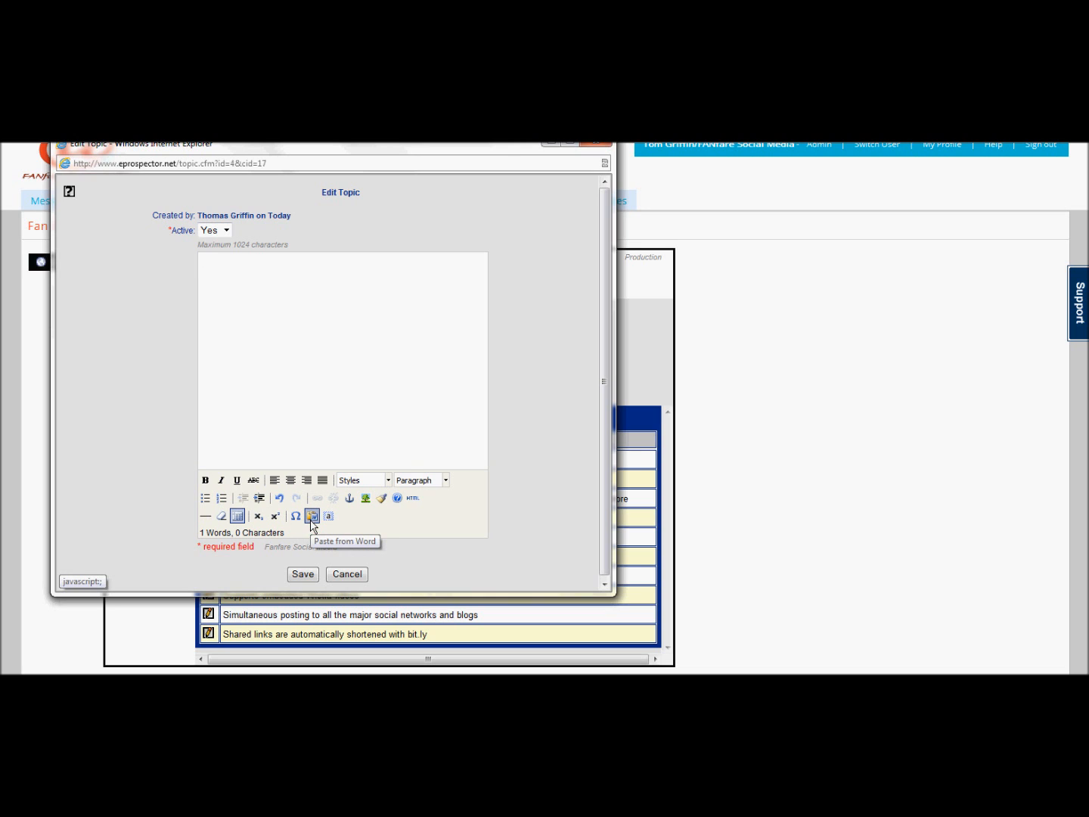
left_click(313, 518)
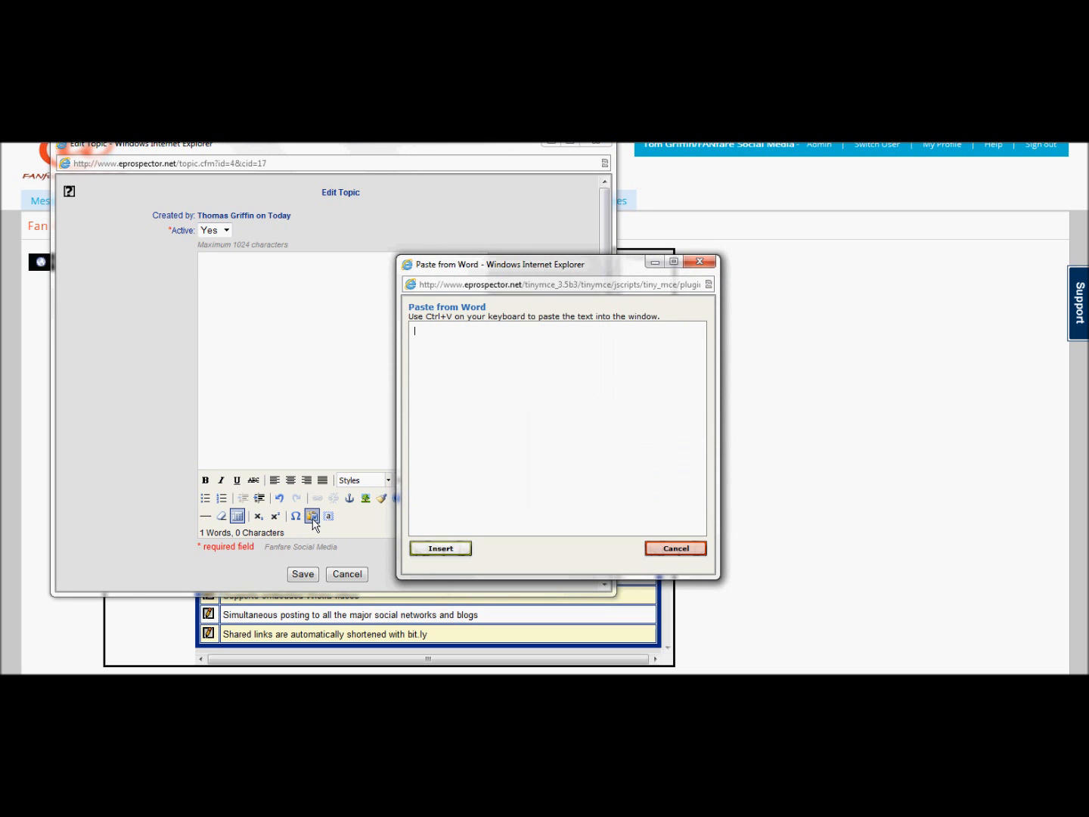
type("FANfare introduces revolutionary Auto Campaign feature for content posts and reposts. Watch demo.")
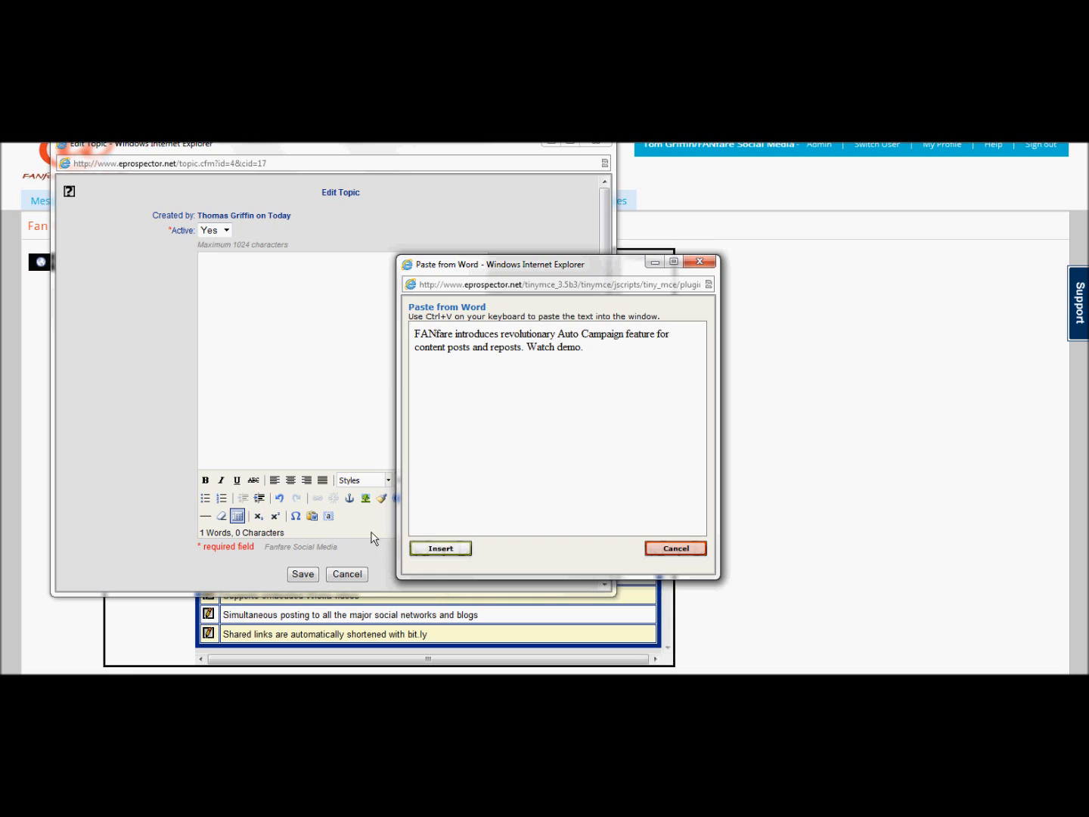
left_click(440, 548)
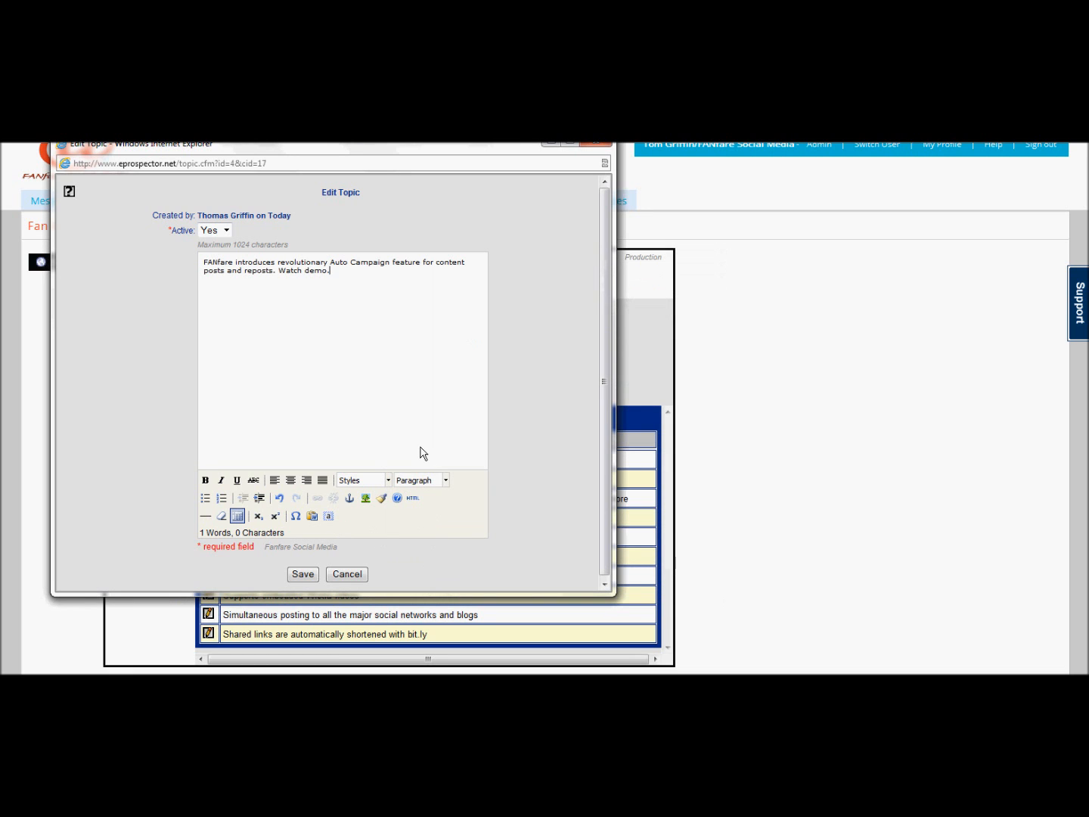
left_click(361, 576)
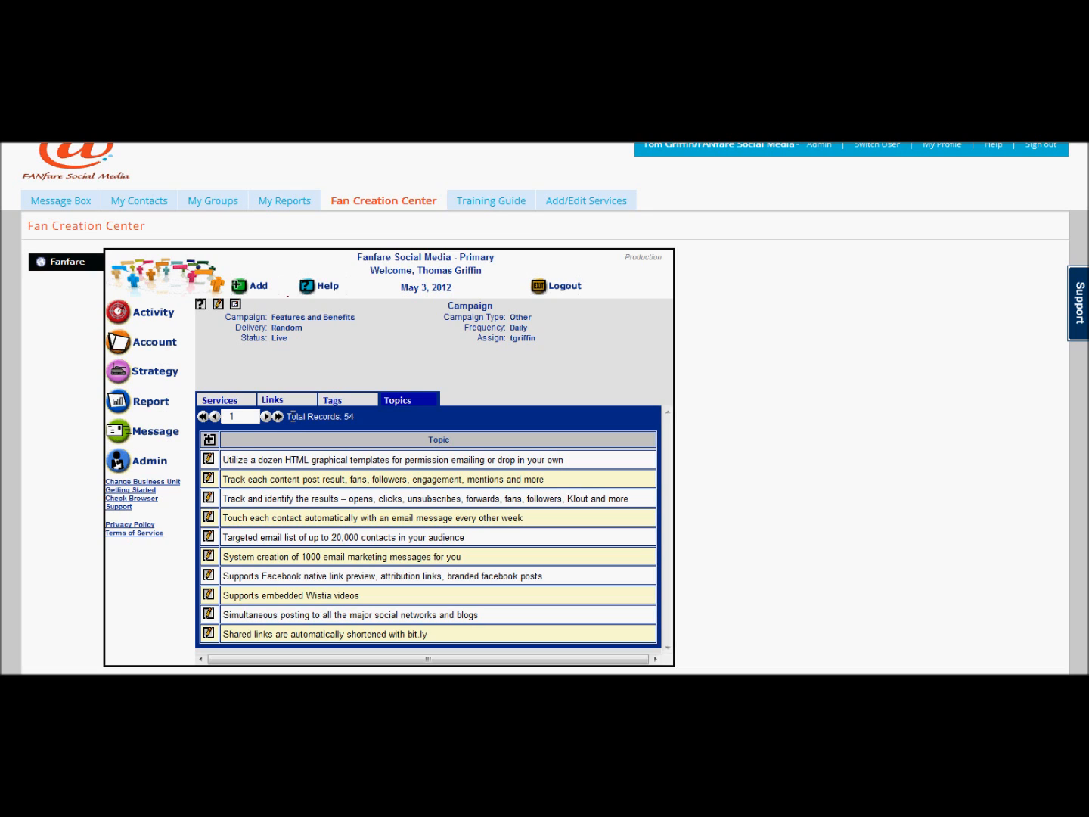
Inspect the fields for adding a link to the first topic, and cancel the form
mouse_move(206, 458)
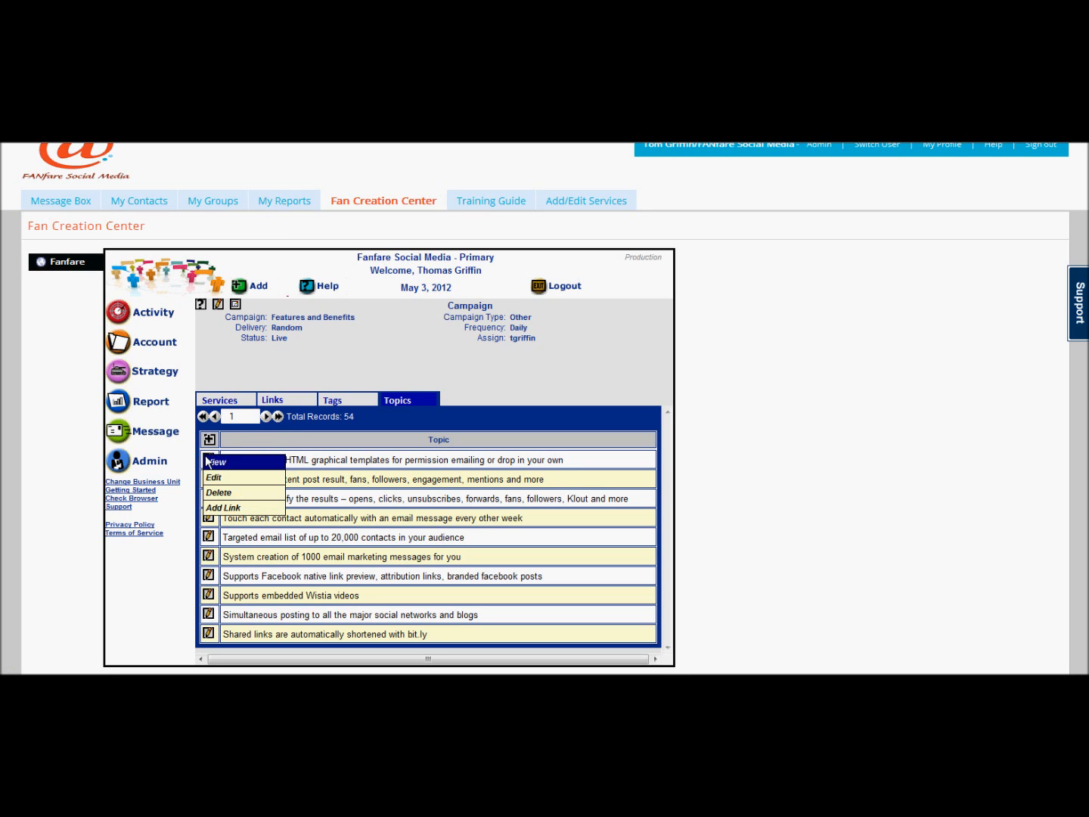
left_click(241, 508)
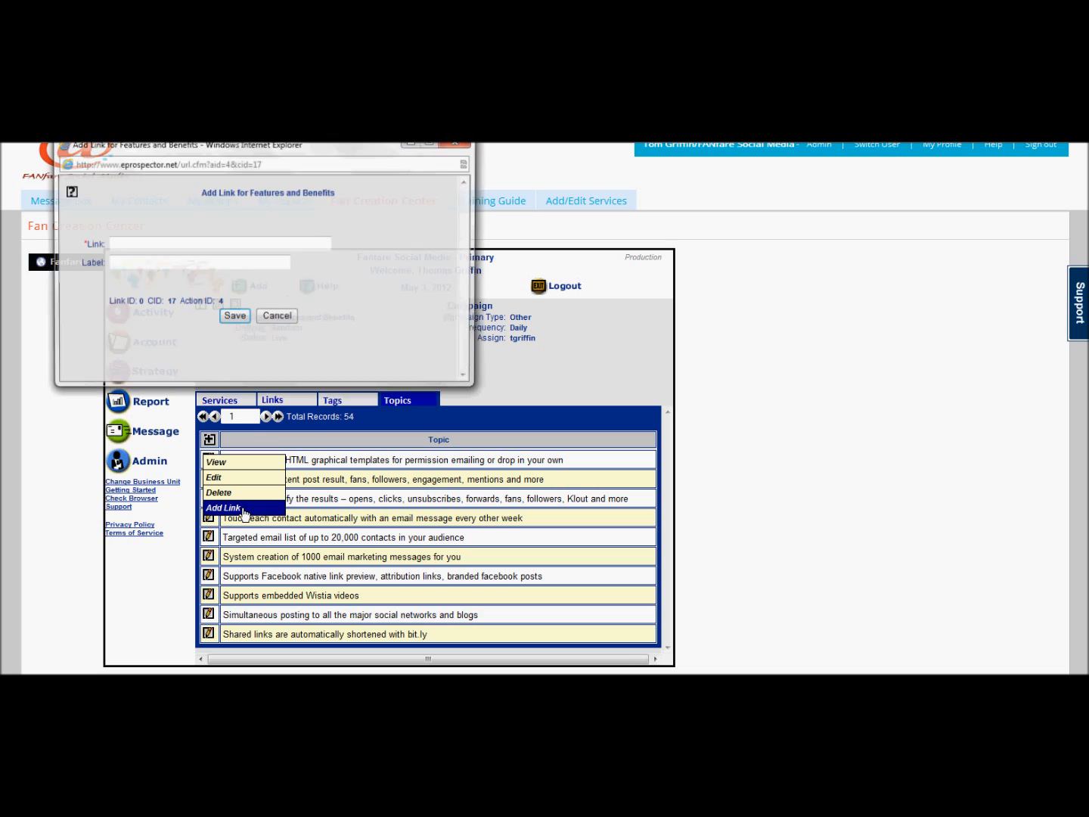
left_click(176, 242)
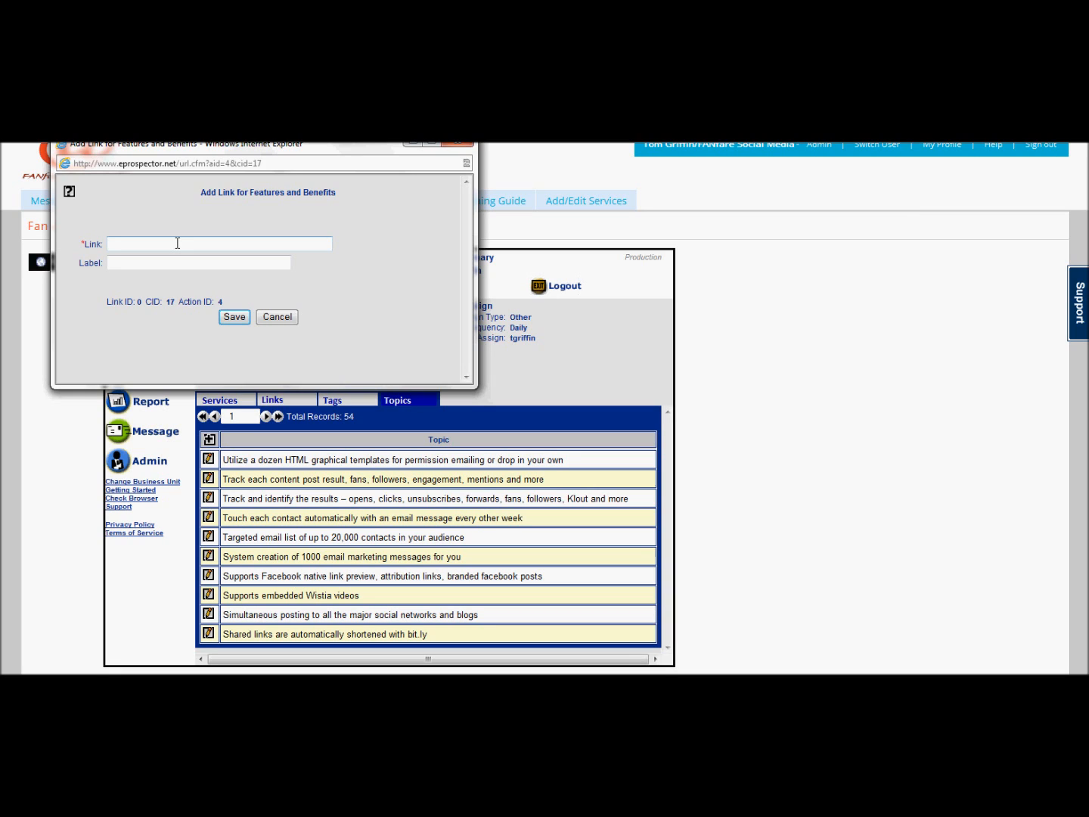
left_click(288, 316)
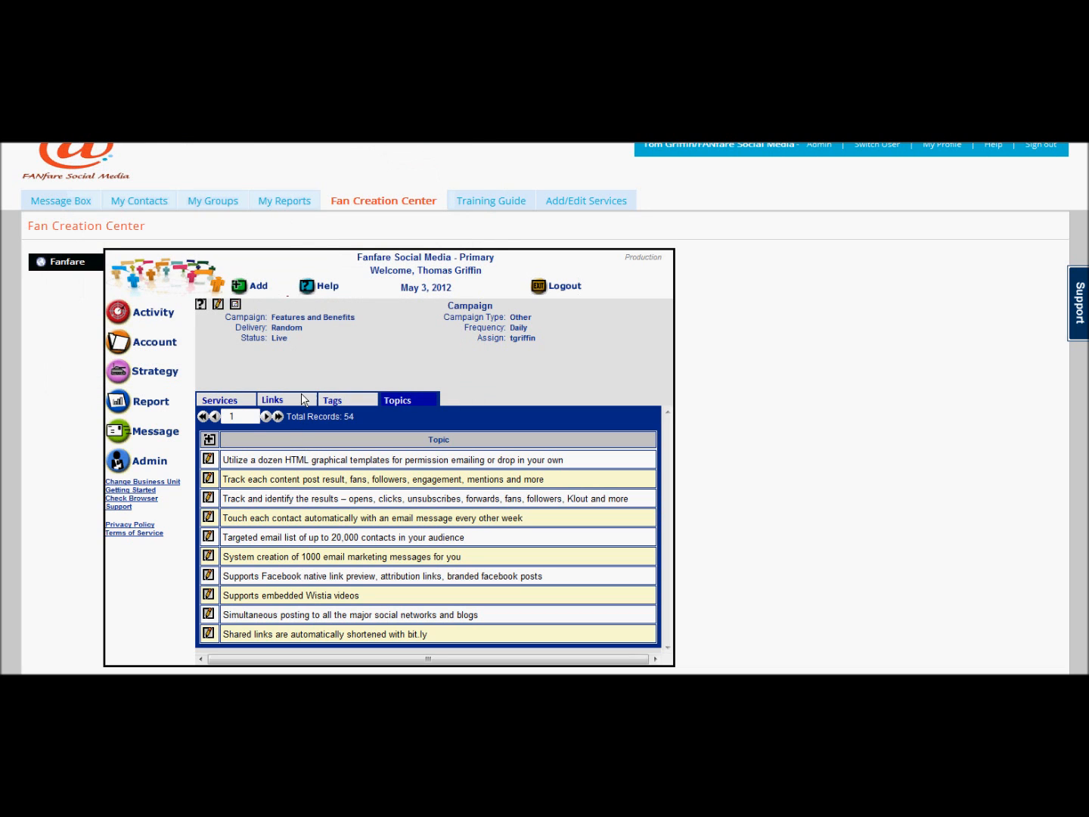
Review the remaining campaigns in the Campaign List and switch to the Message Box
key("alt+Left")
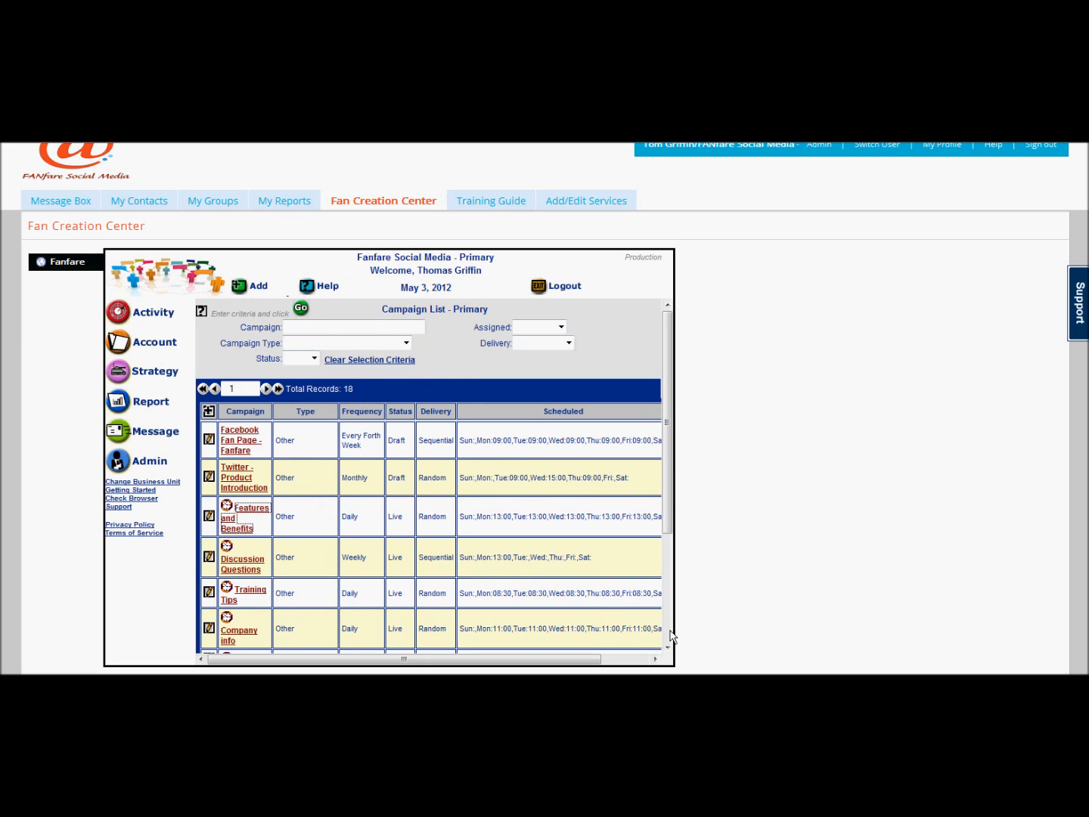
left_click(671, 634)
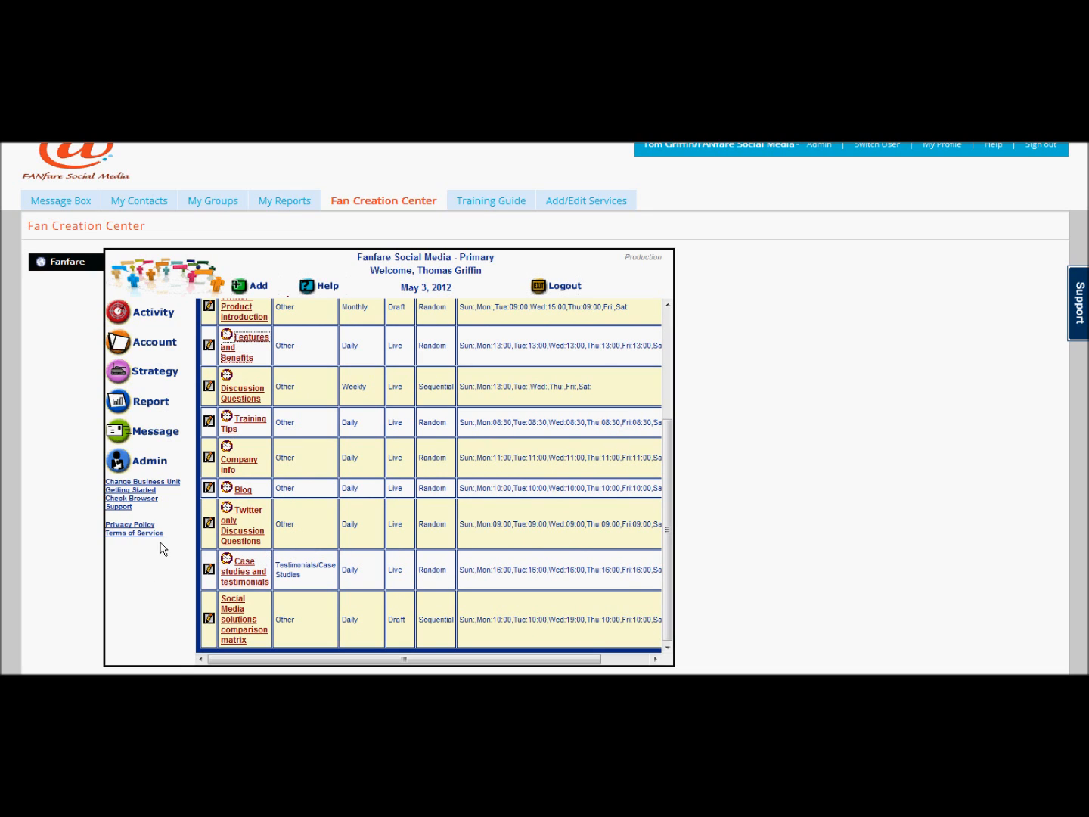
left_click(208, 345)
left_click(67, 218)
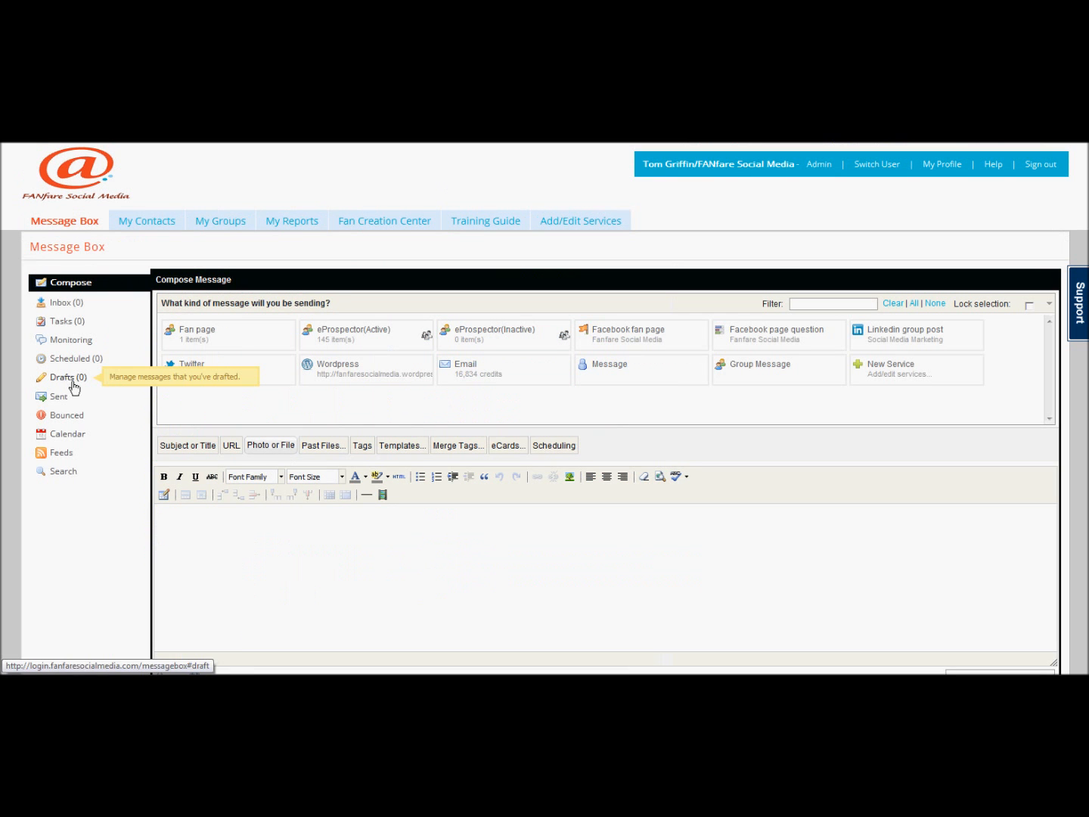
Check the drafts and sent messages in the Message Box, opening the sent Twitter message "FANfare YouTube Demos" to review its details
left_click(78, 235)
left_click(67, 379)
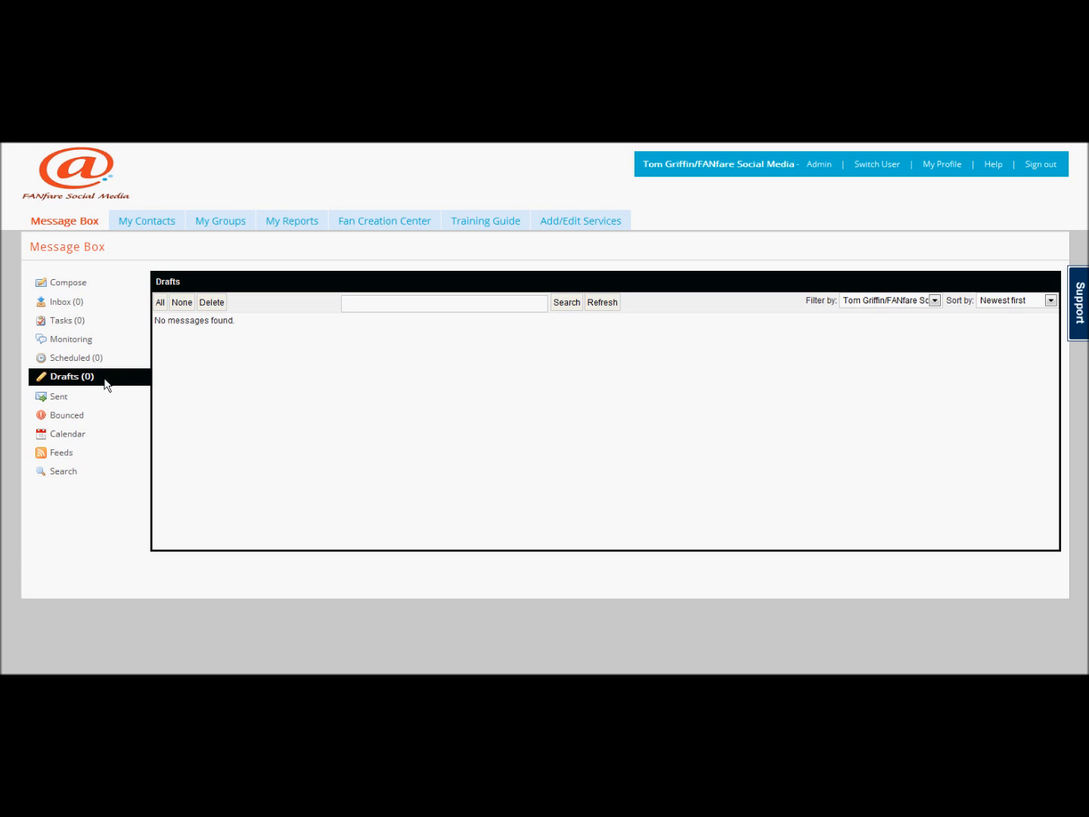
left_click(71, 398)
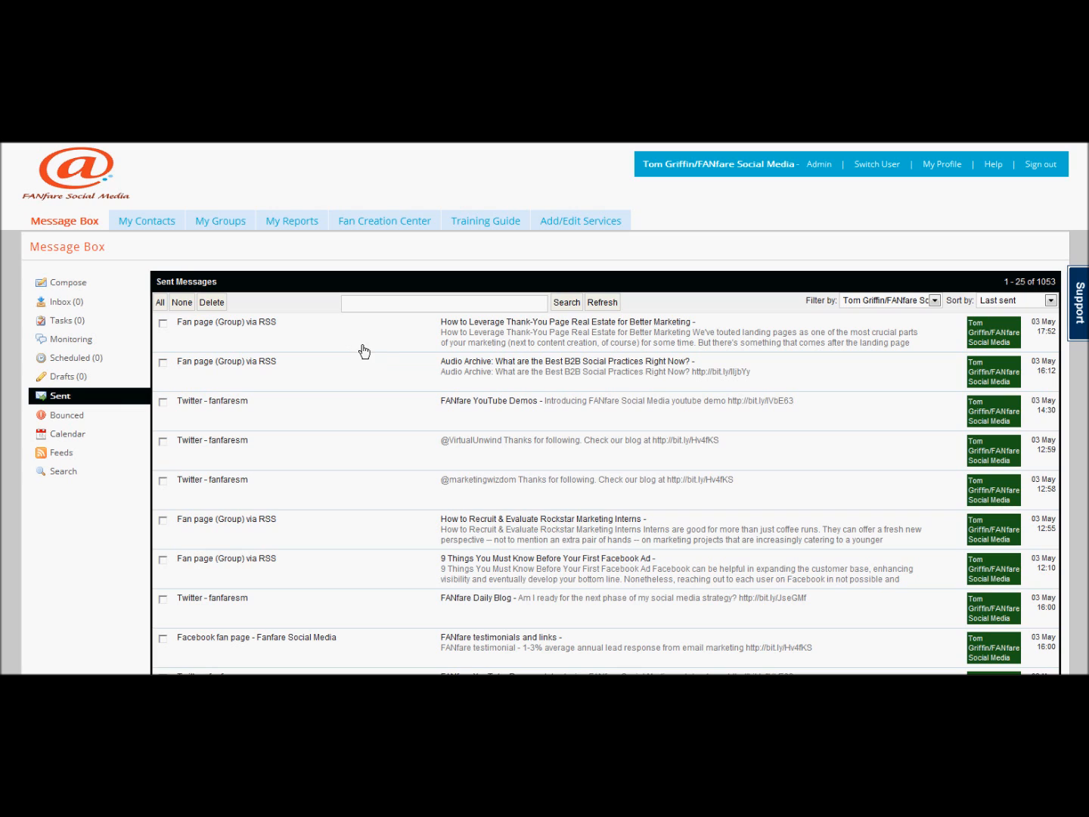
left_click(513, 415)
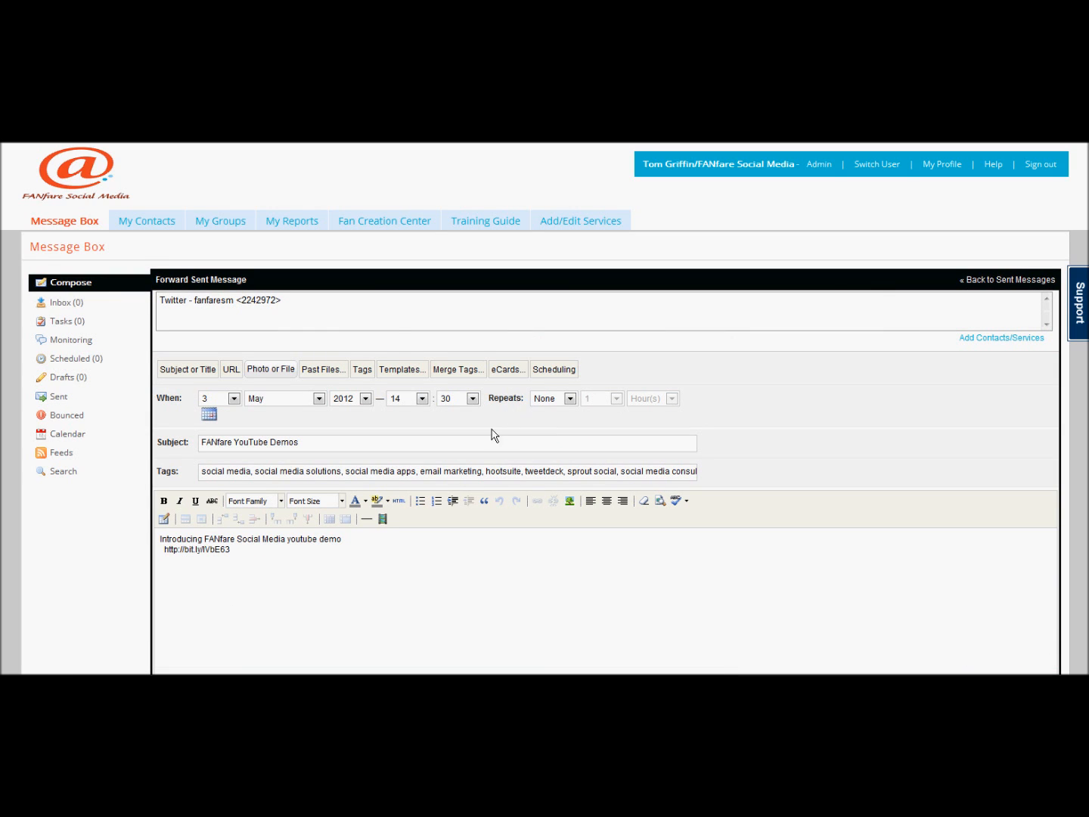
left_click(397, 413)
scroll(809, 586, "down", 3)
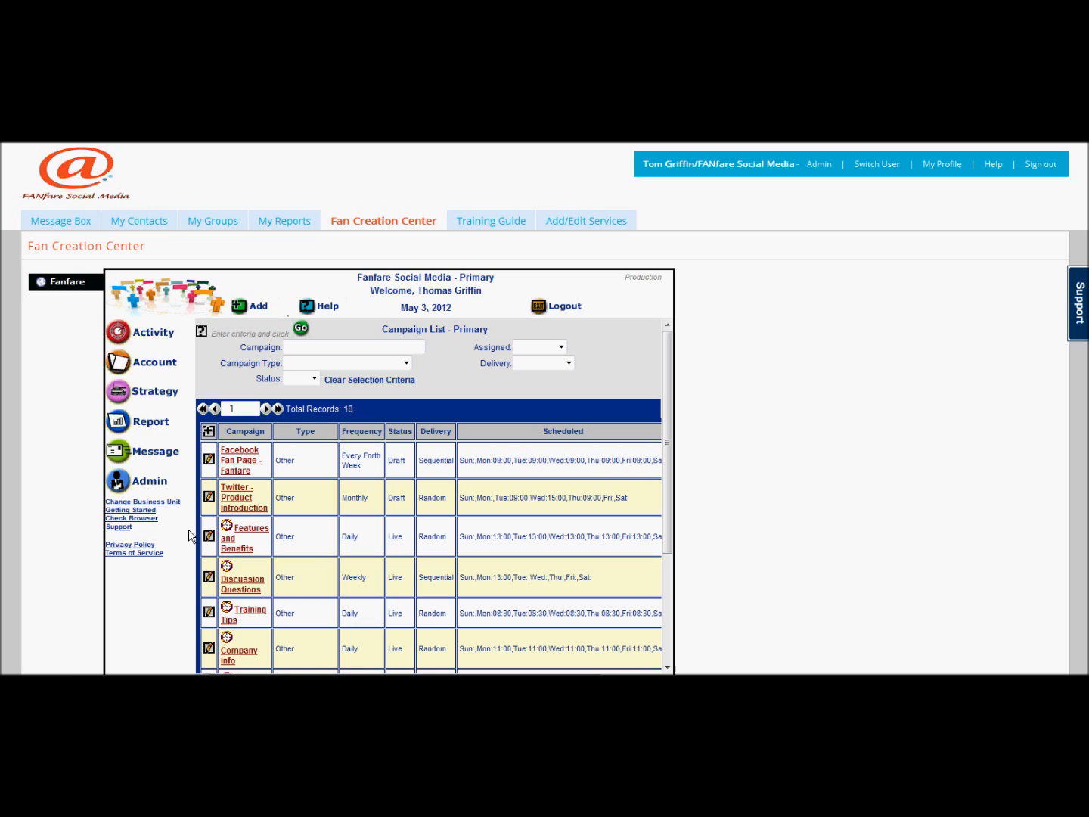
Open the Features and Benefits campaign for editing, inspect its status options, and close the form without saving
left_click(209, 535)
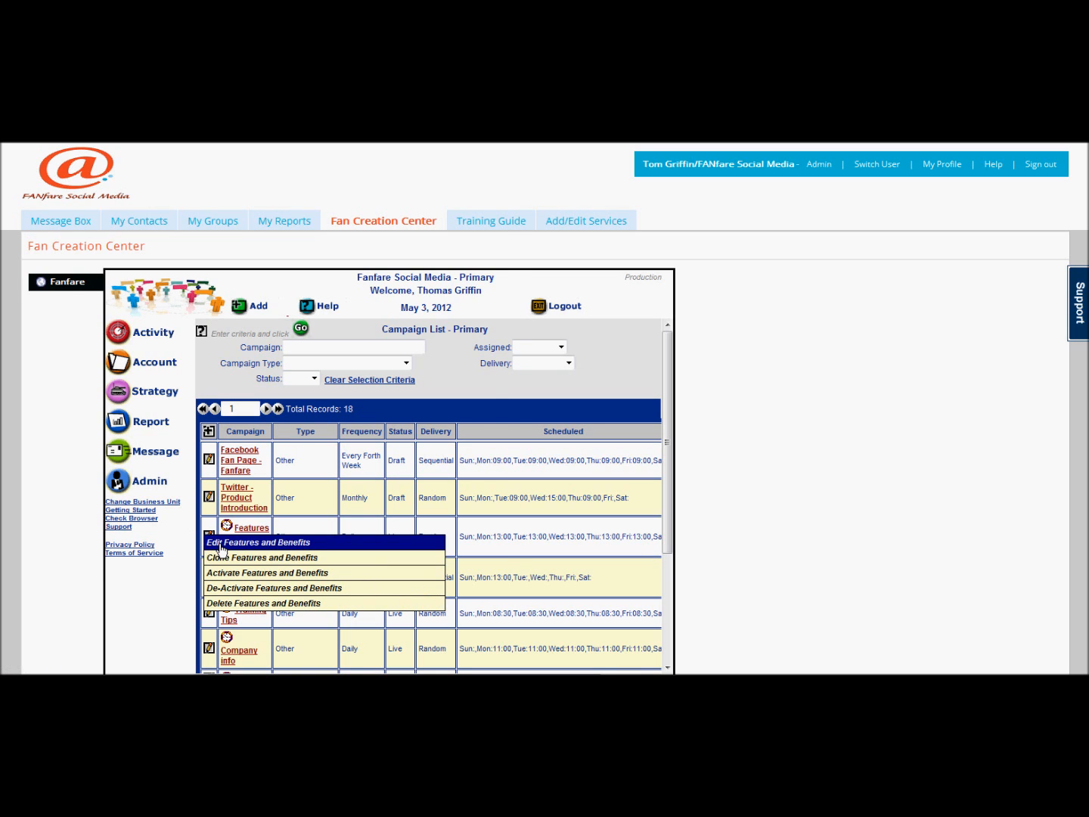
left_click(221, 545)
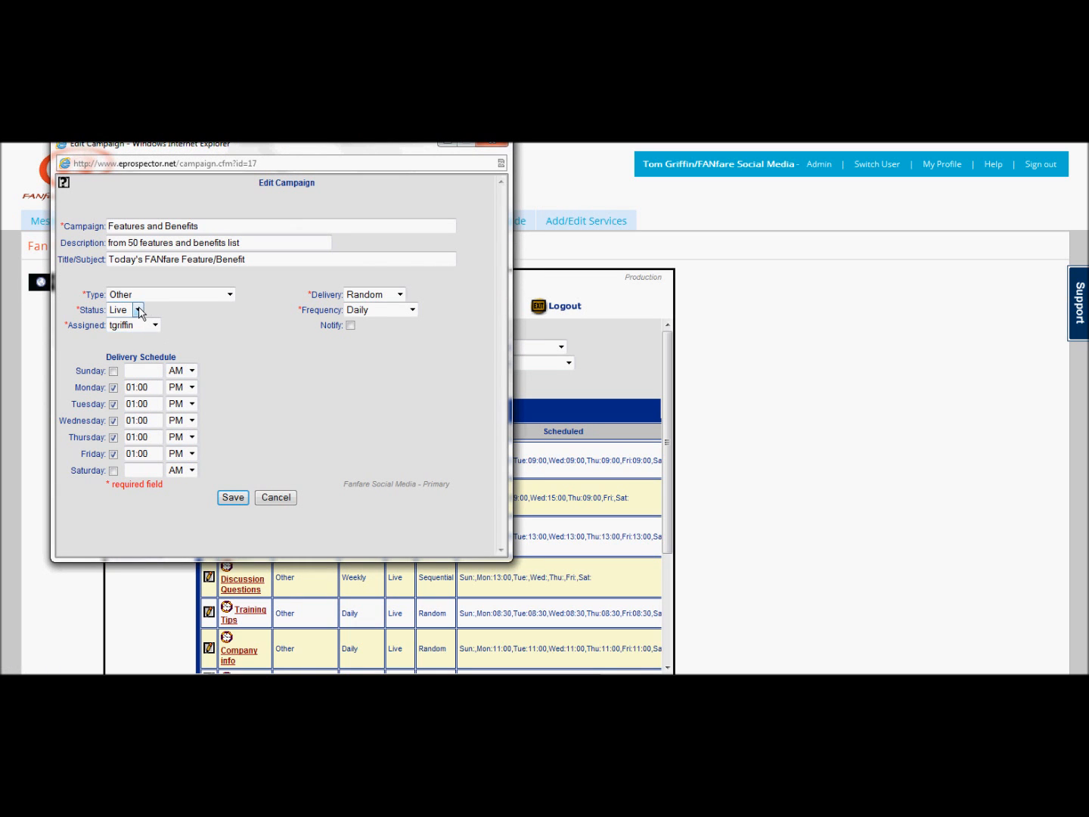
left_click(137, 310)
left_click(138, 311)
left_click(282, 500)
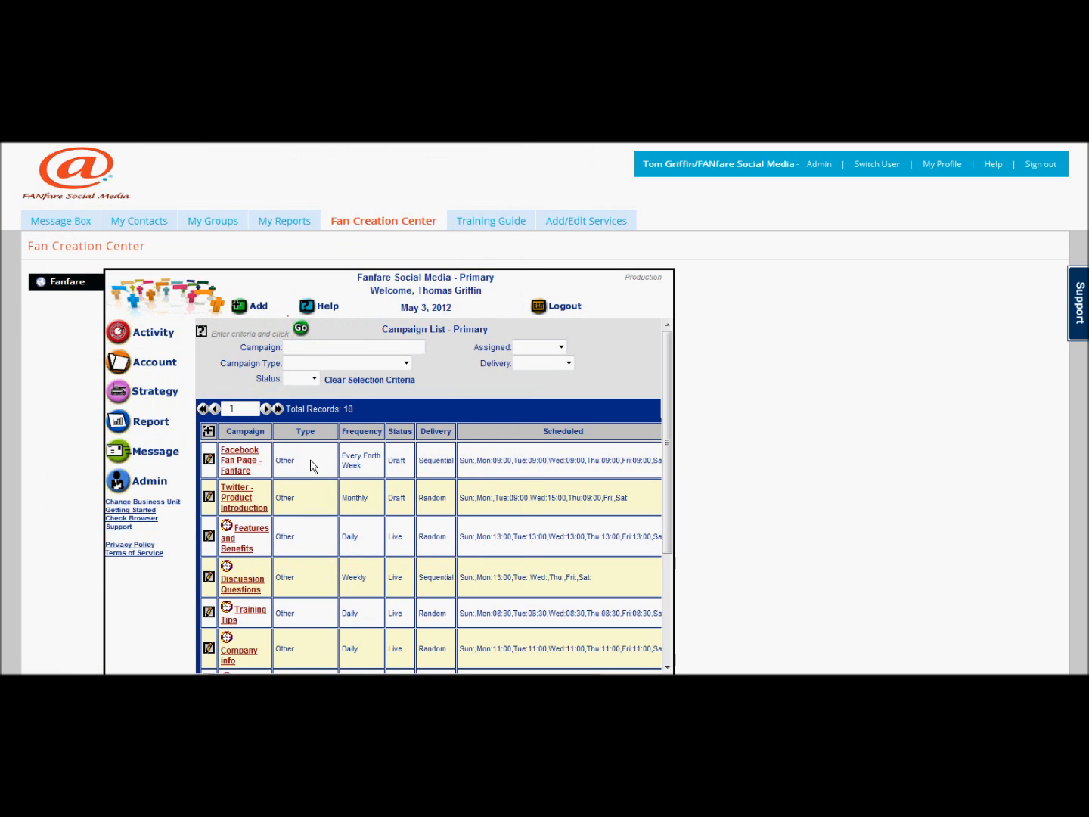